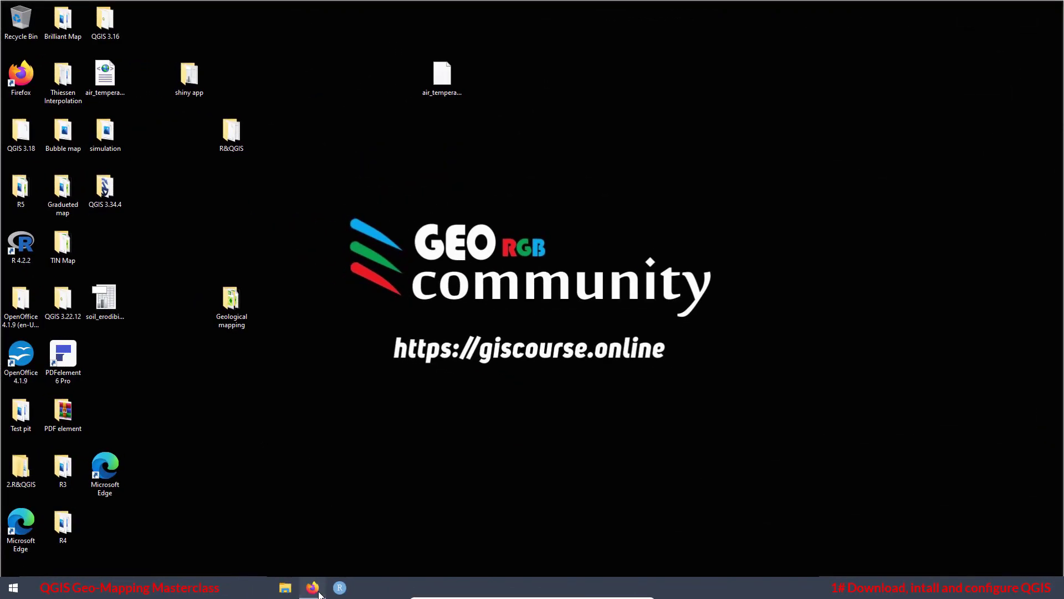
# - In giscourse.online, start the QGIS Geo-Mapping Masterclass and view the Lesson 2 and Lesson 3 lessons
pyautogui.click(319, 592)
pyautogui.scroll(-3, 279, 457)
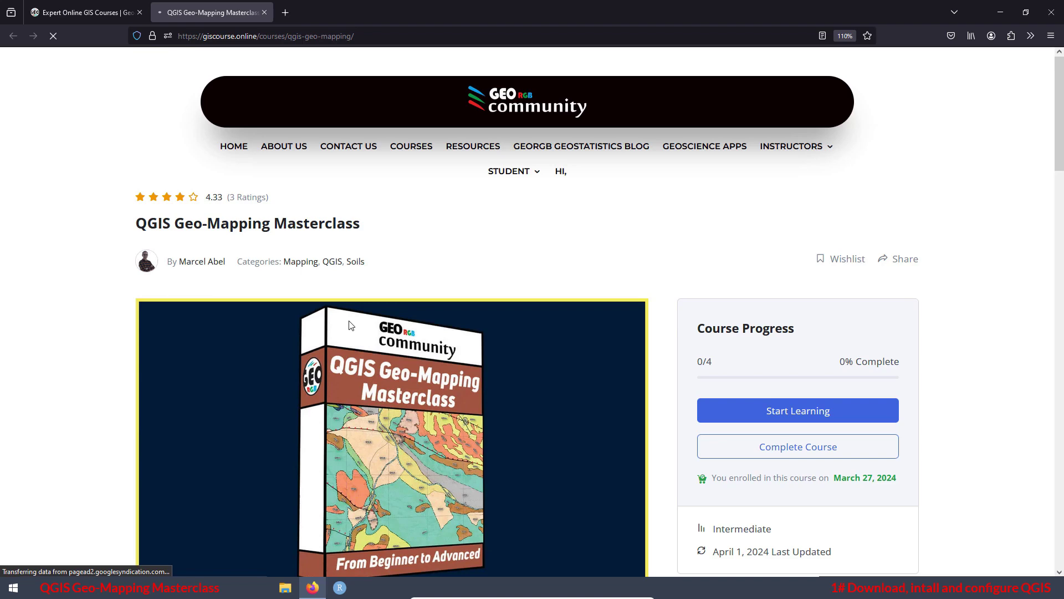
pyautogui.click(784, 411)
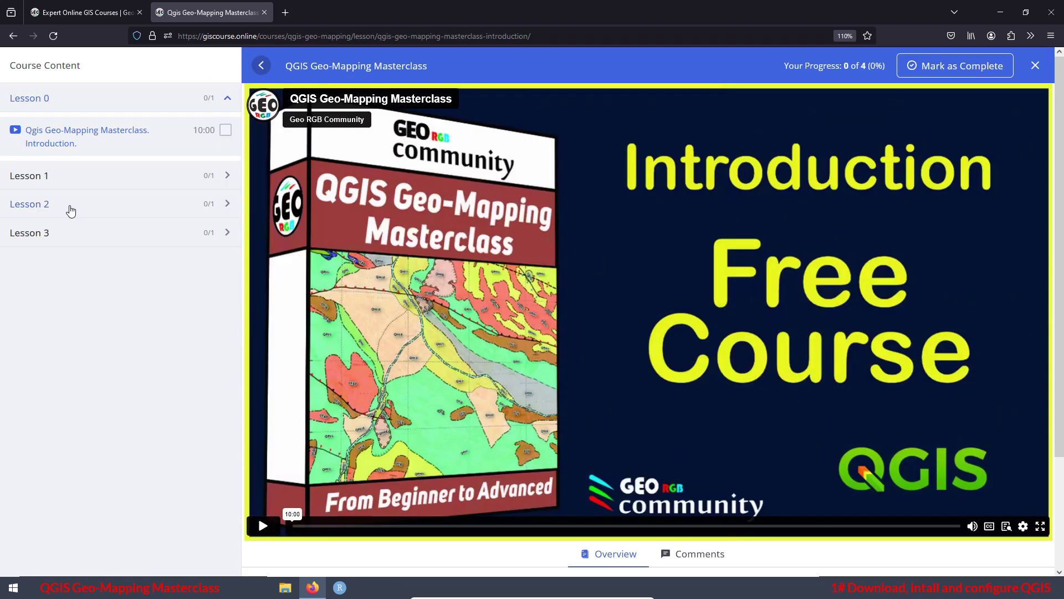
pyautogui.click(67, 206)
pyautogui.click(89, 243)
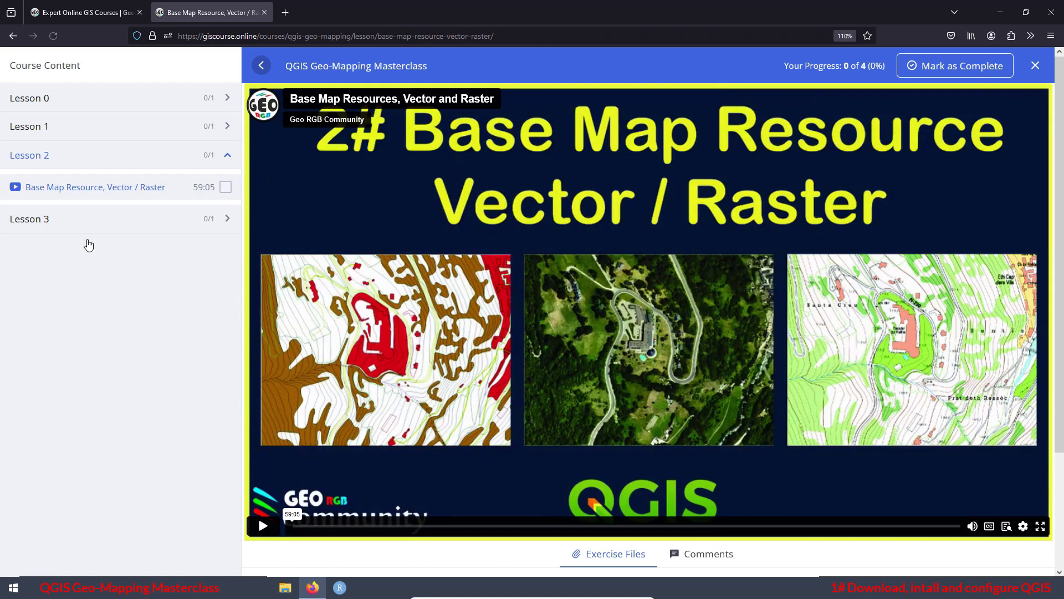
pyautogui.click(51, 220)
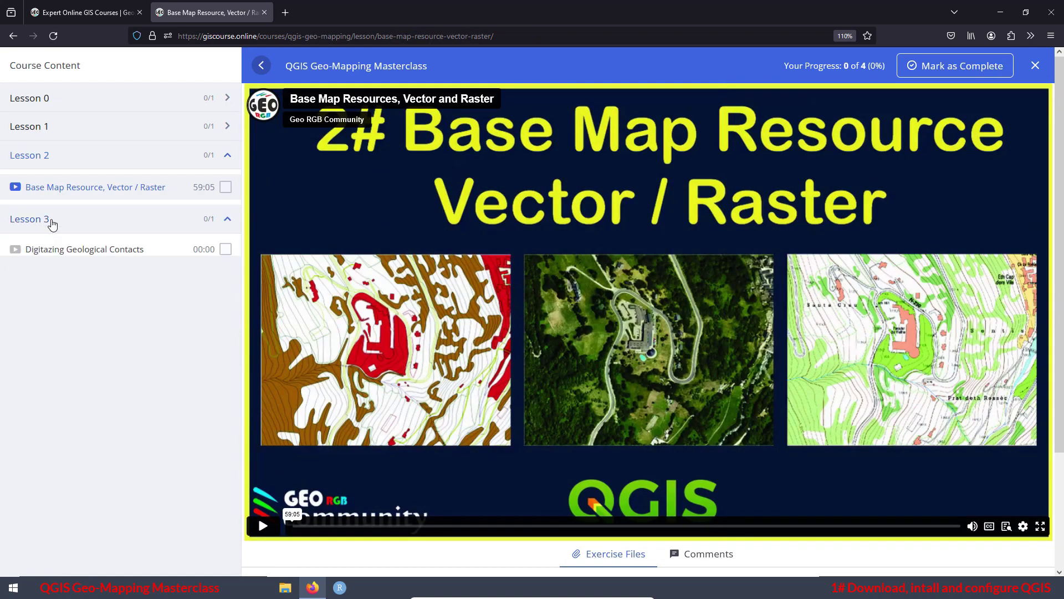
pyautogui.click(85, 253)
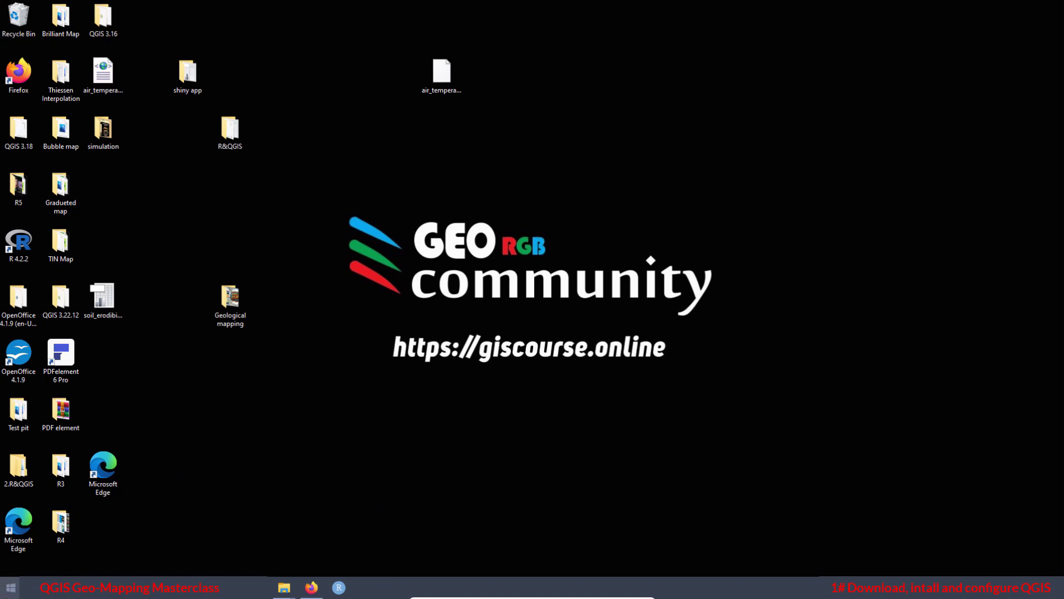
# - Scroll through the Start menu's list of installed applications
pyautogui.click(11, 587)
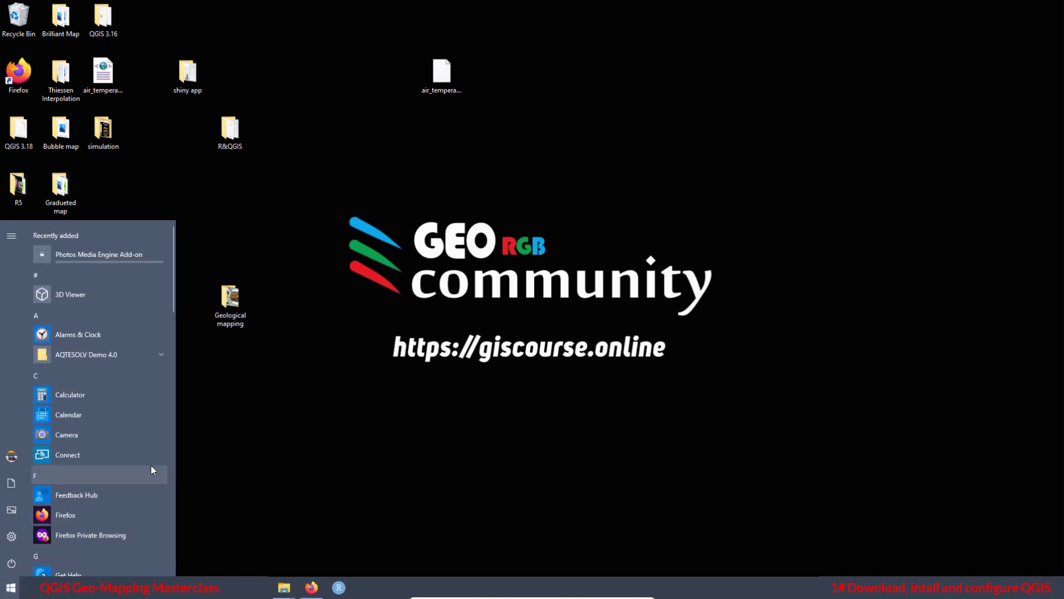
pyautogui.scroll(-5, 151, 469)
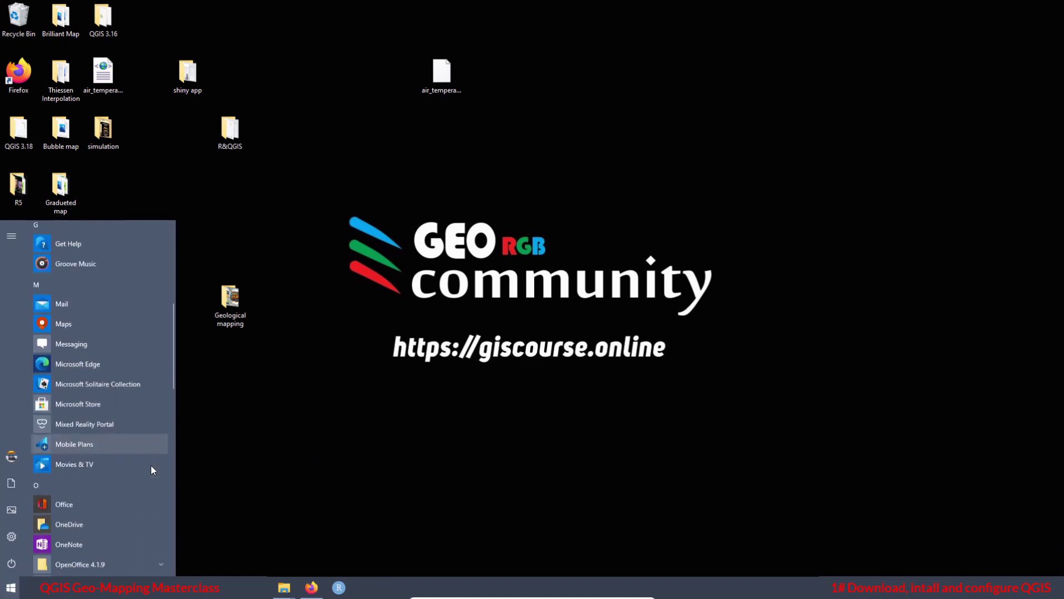
pyautogui.scroll(-4, 150, 464)
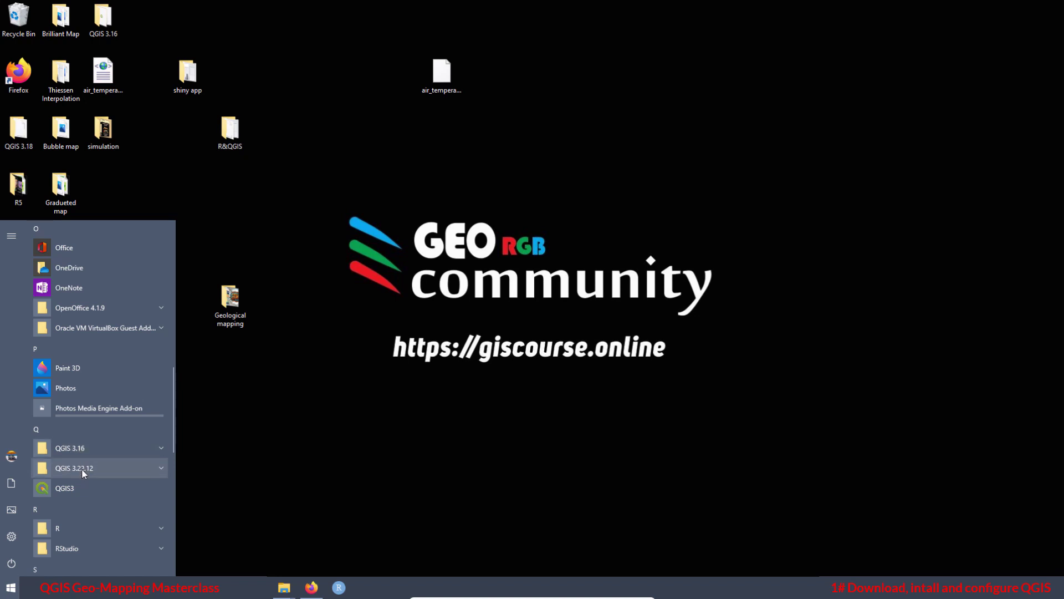
# - Return to the browser and scroll the Geo RGB channel's Videos page
pyautogui.click(232, 458)
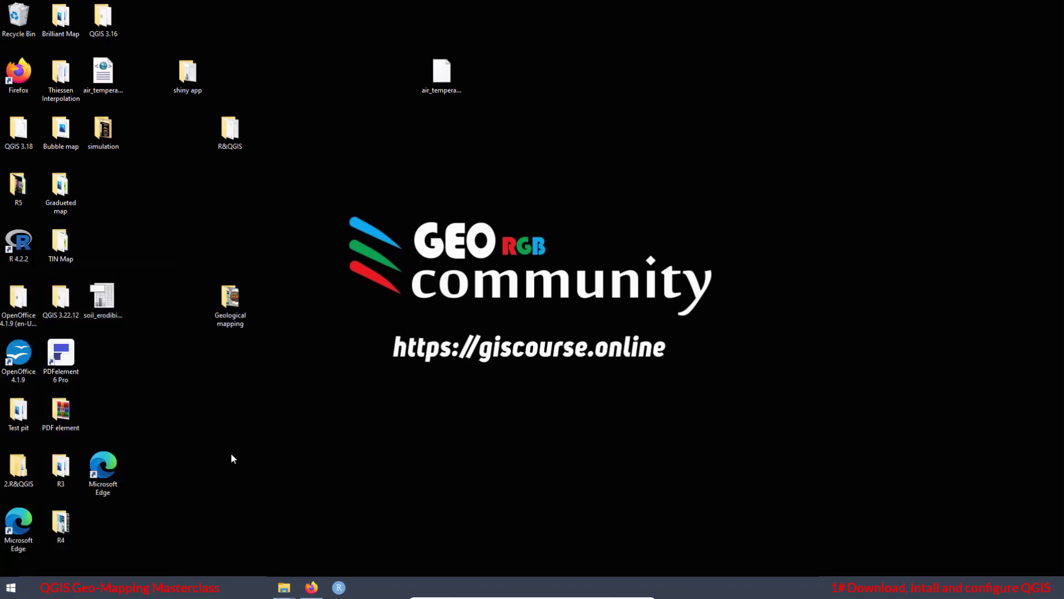
pyautogui.click(312, 589)
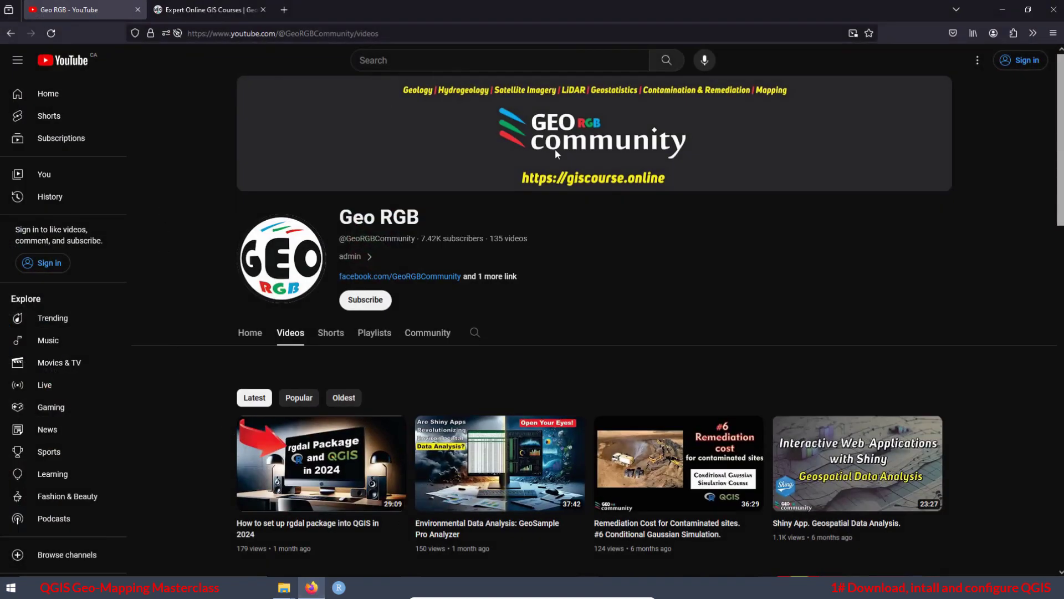
pyautogui.scroll(-5, 666, 249)
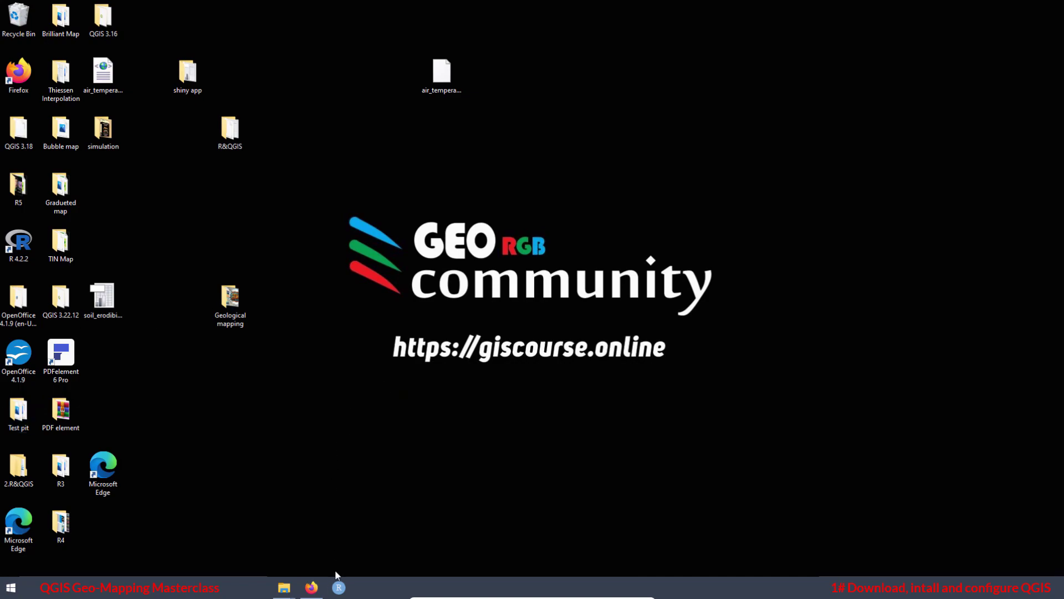
# - Switch to giscourse.online and follow the QGIS link on its Resources page to qgis.org
pyautogui.click(310, 588)
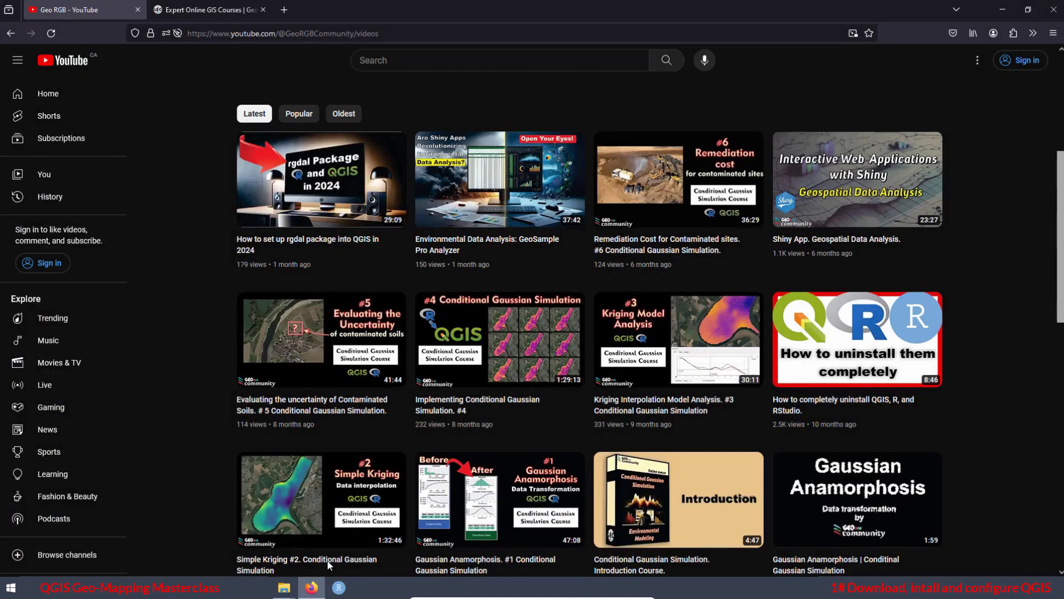
pyautogui.click(235, 11)
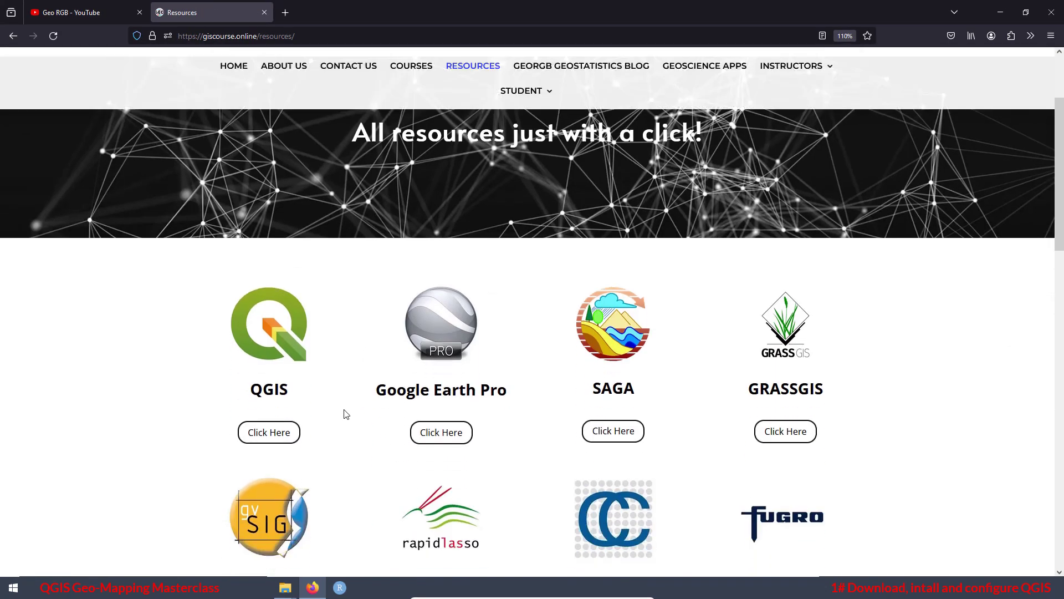
pyautogui.click(265, 438)
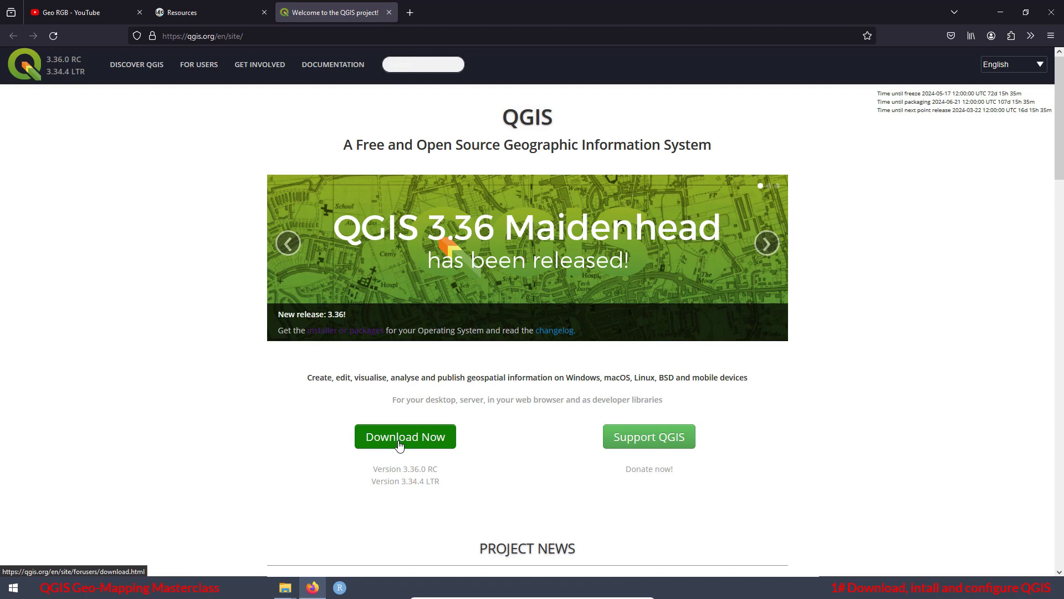
# - Go to qgis.org's Download QGIS page and scroll to the Download for Windows section
pyautogui.click(399, 445)
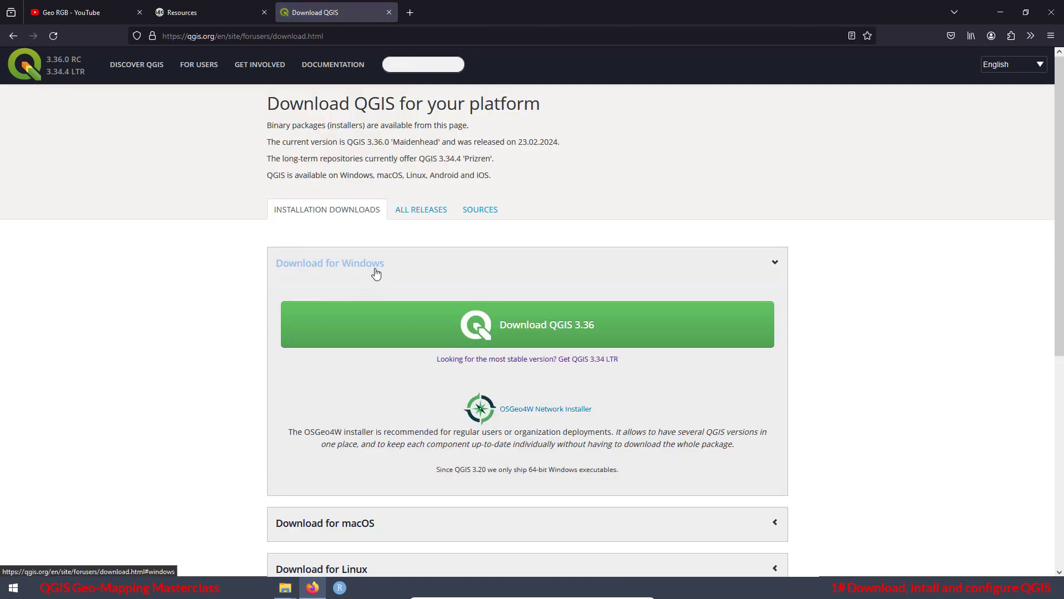
pyautogui.scroll(-2, 375, 265)
pyautogui.scroll(-3, 366, 383)
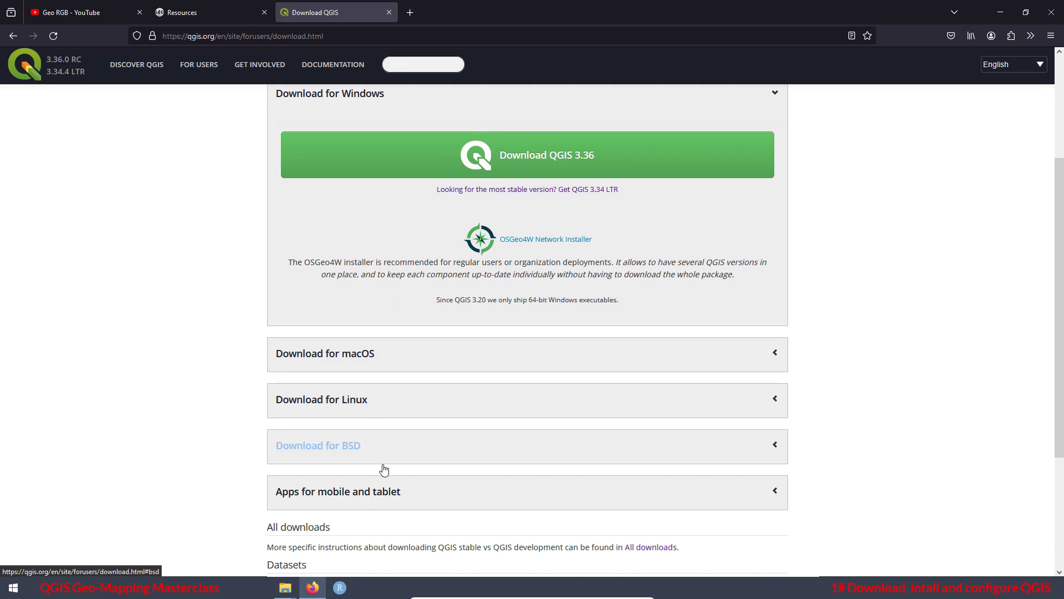
pyautogui.scroll(1, 381, 469)
pyautogui.scroll(2, 381, 452)
pyautogui.scroll(-1, 361, 190)
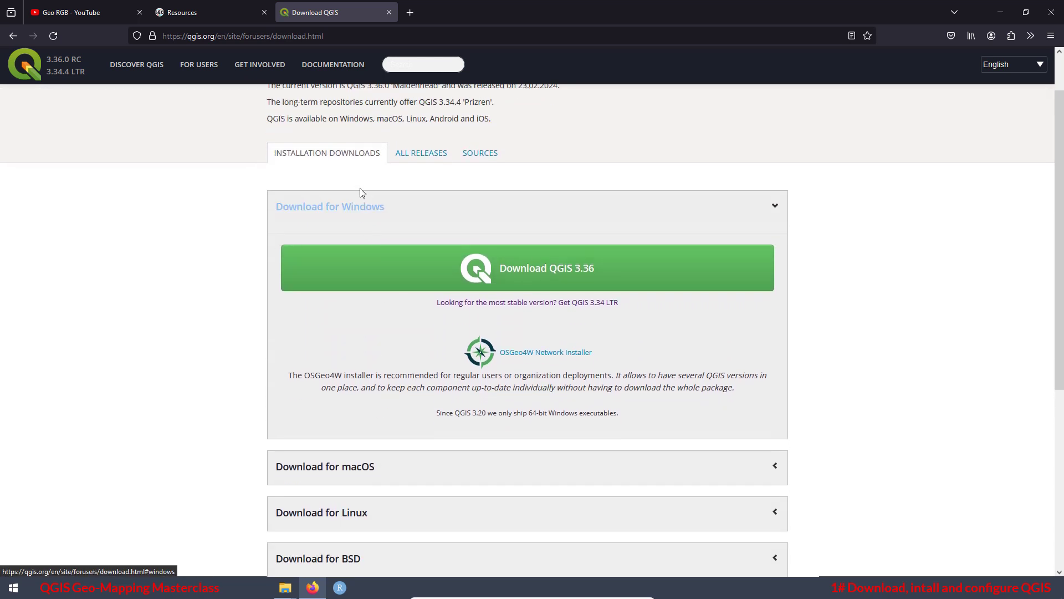
# - Download the QGIS-OSGeo4W-3.34.4-1.msi LTR installer, show it in Downloads, and run Install
pyautogui.click(587, 306)
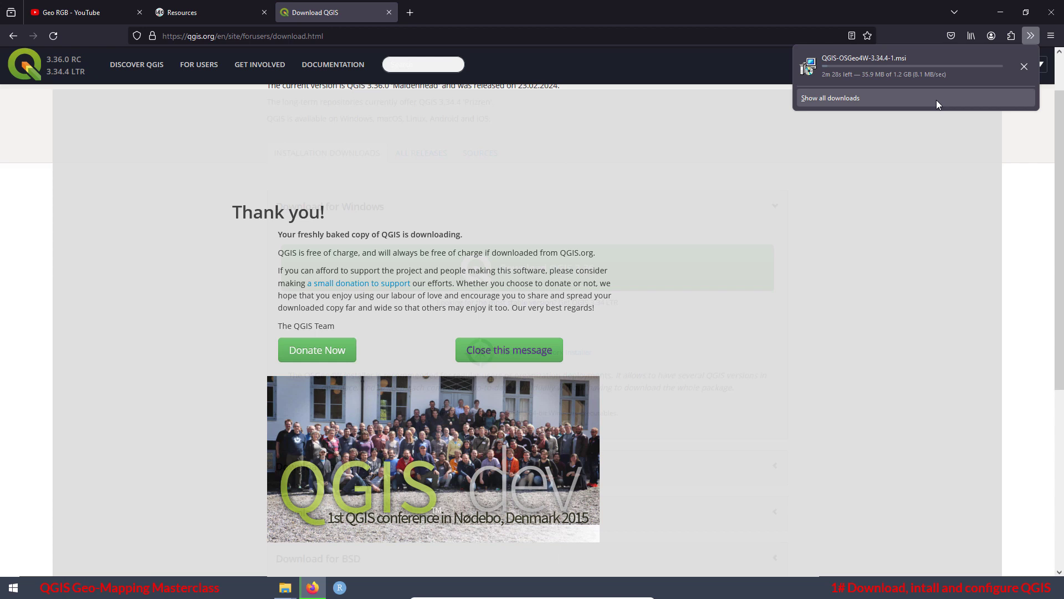
pyautogui.click(820, 96)
pyautogui.rightClick(820, 97)
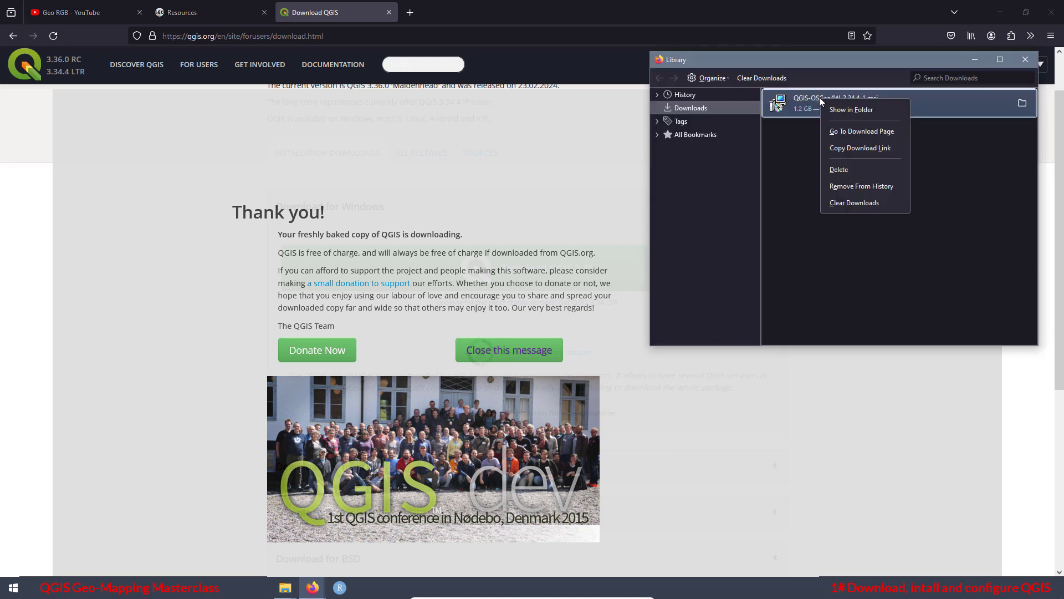
pyautogui.click(850, 109)
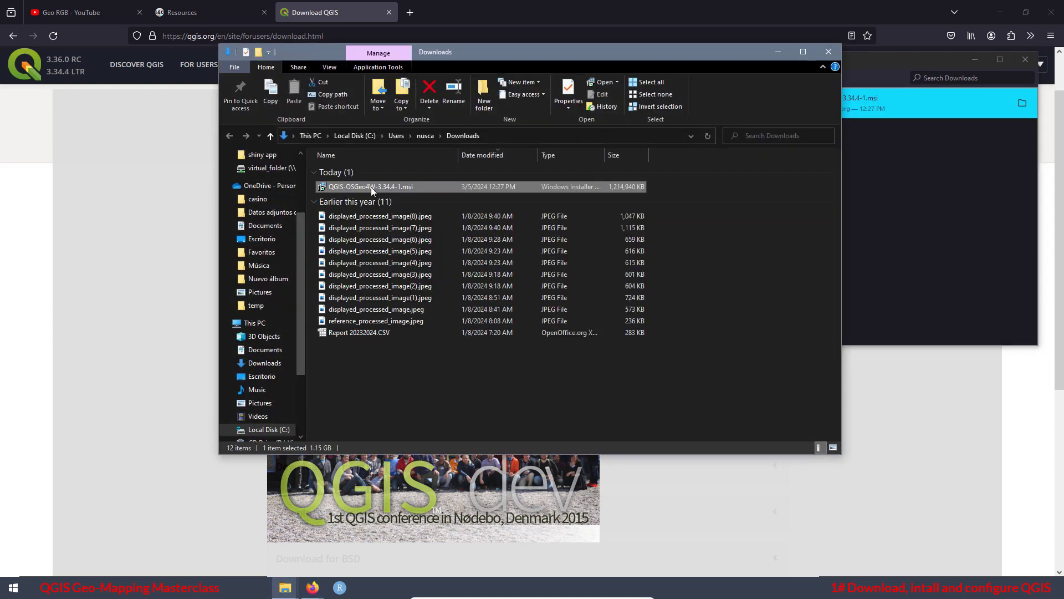
pyautogui.rightClick(371, 188)
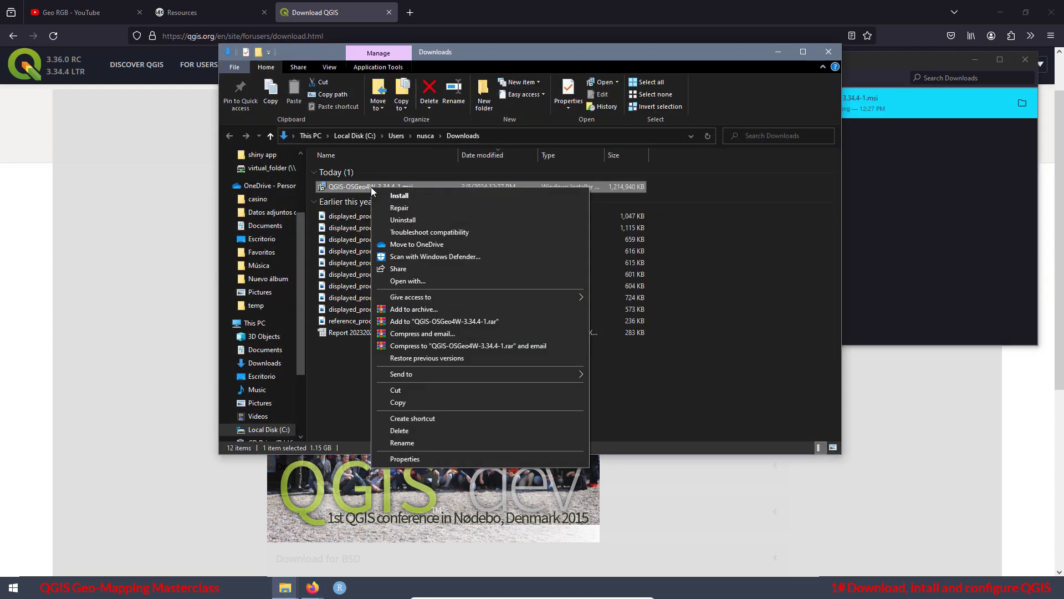
pyautogui.click(410, 194)
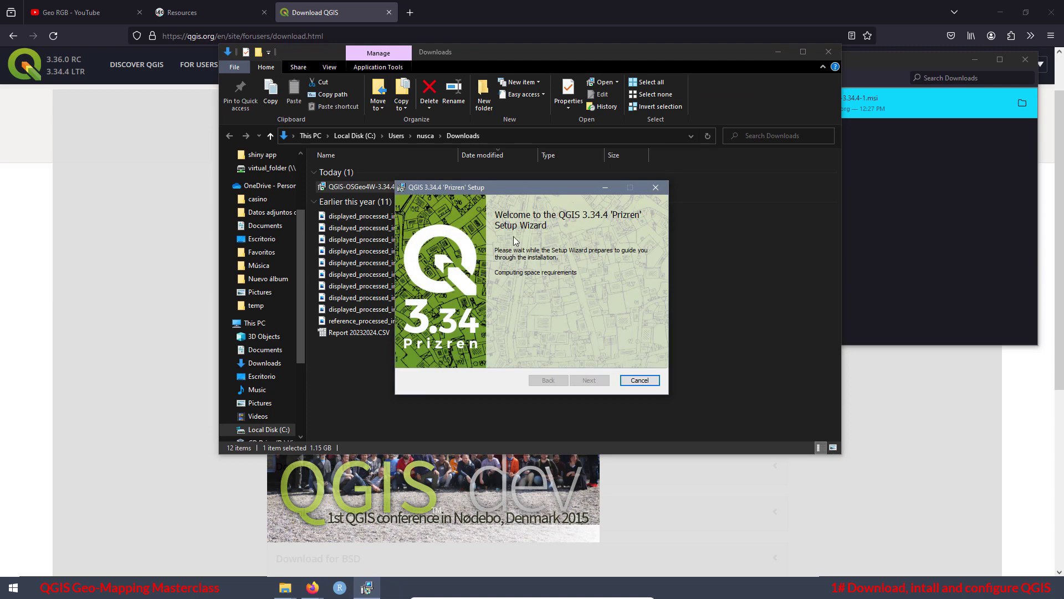
# - Install QGIS 3.34.4 with the license accepted and default folder, then close the wizard and Downloads window
pyautogui.click(581, 384)
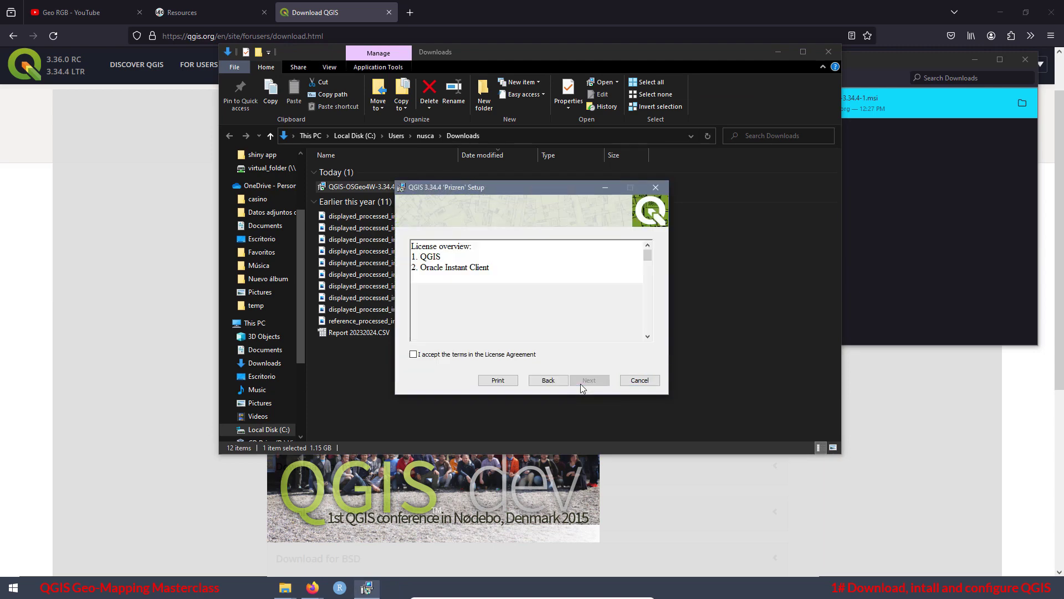
pyautogui.click(414, 355)
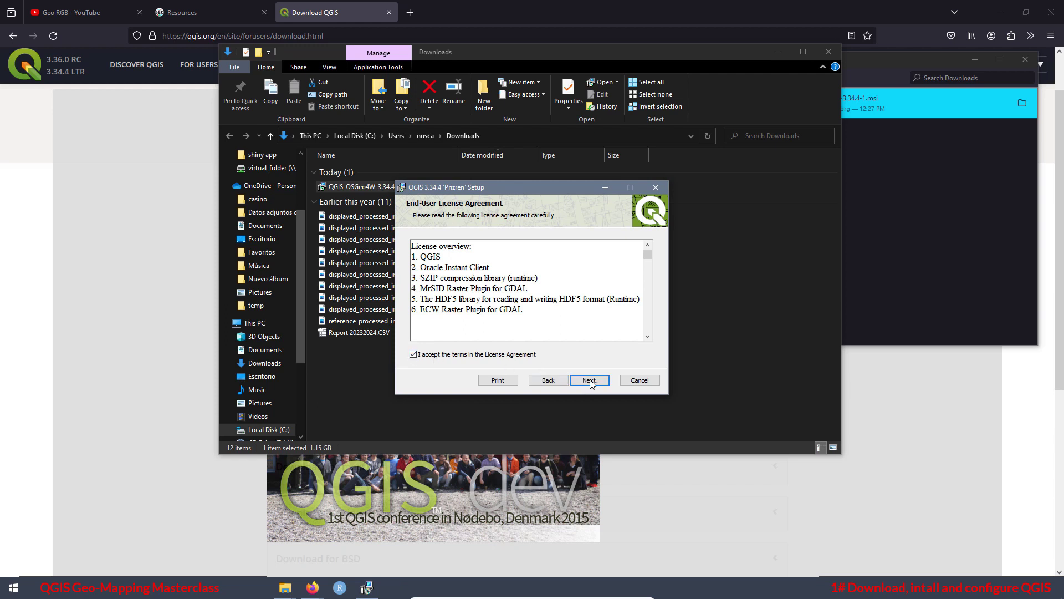
pyautogui.click(590, 382)
pyautogui.click(590, 381)
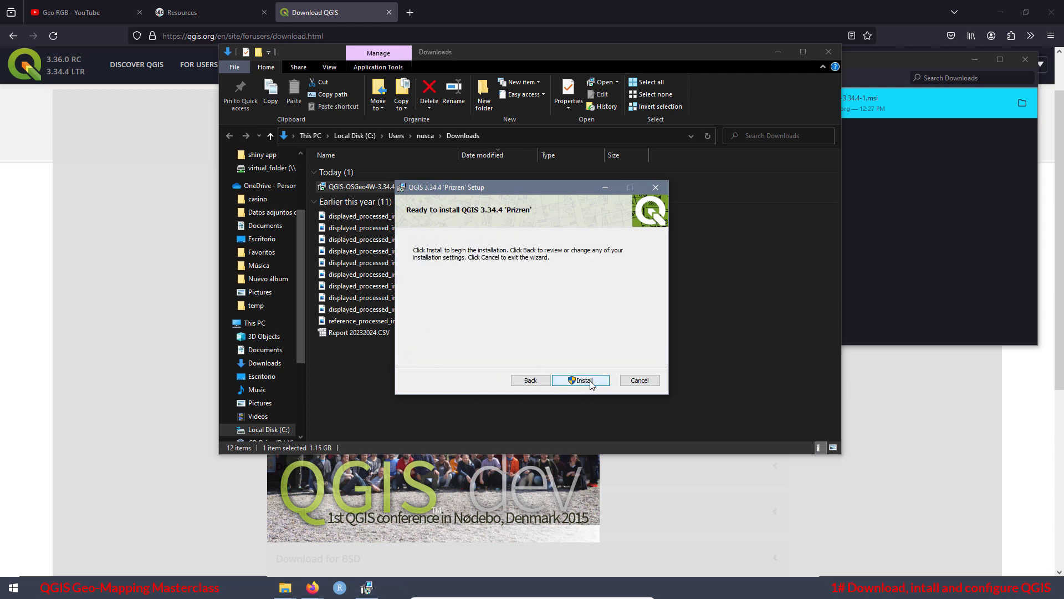
pyautogui.click(590, 380)
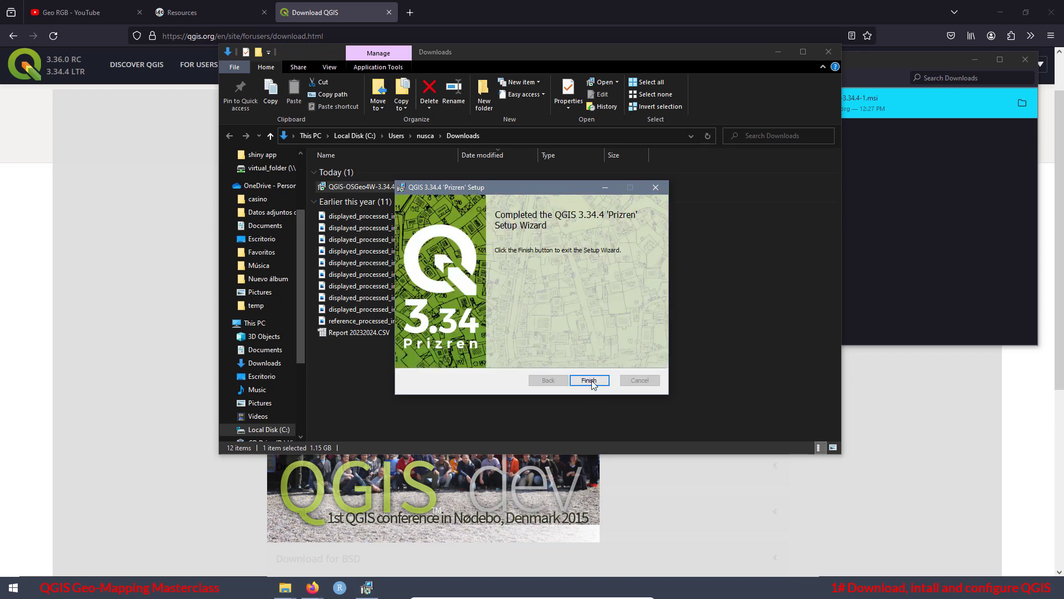
pyautogui.click(589, 381)
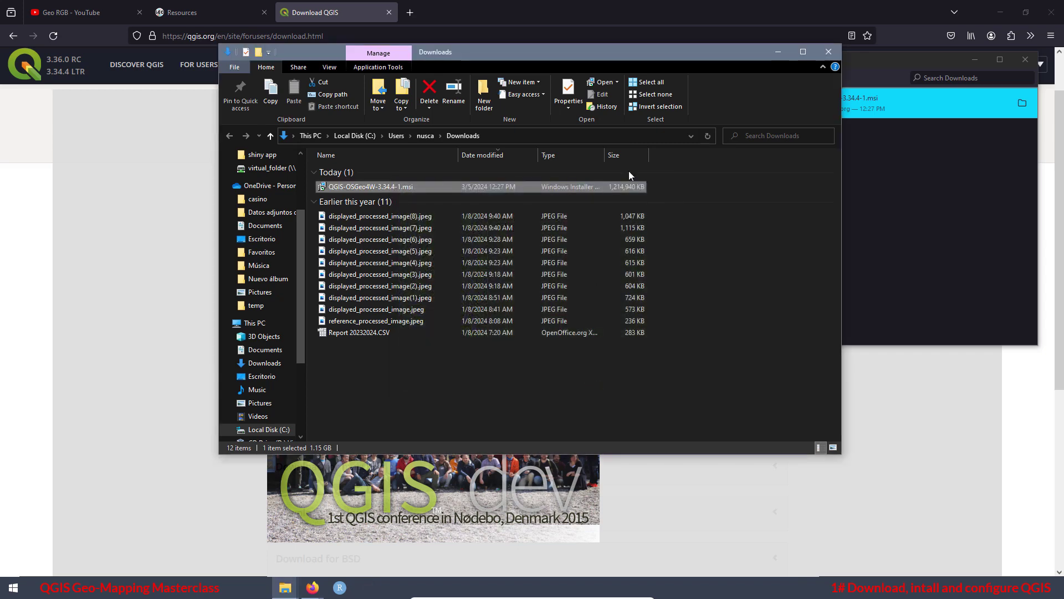
pyautogui.click(833, 53)
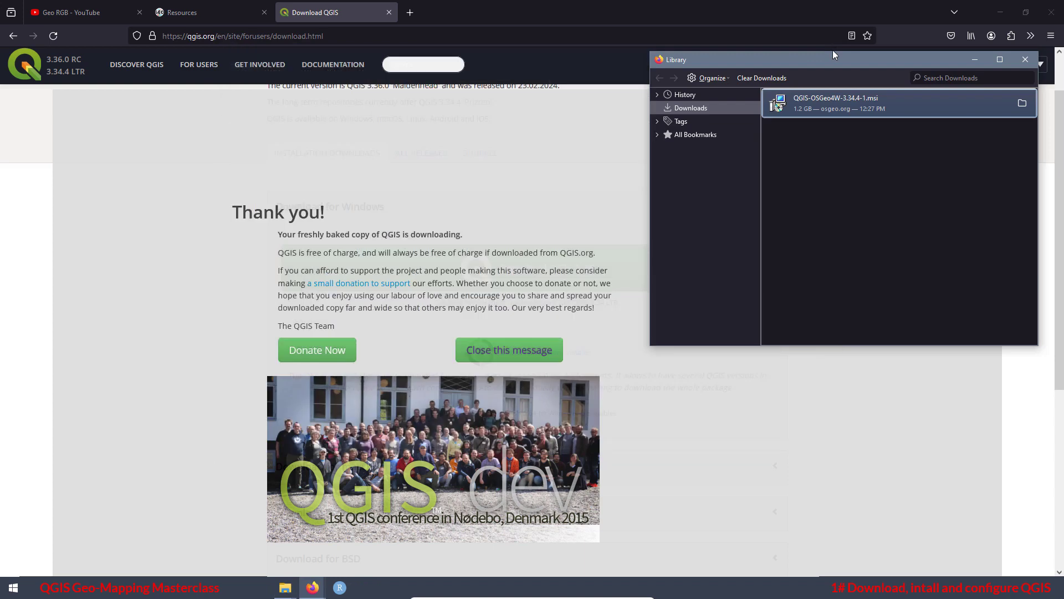
# - Close Firefox's downloads library and launch QGIS Desktop 3.34.4 from the Start menu's QGIS 3.34.4 folder
pyautogui.click(1025, 59)
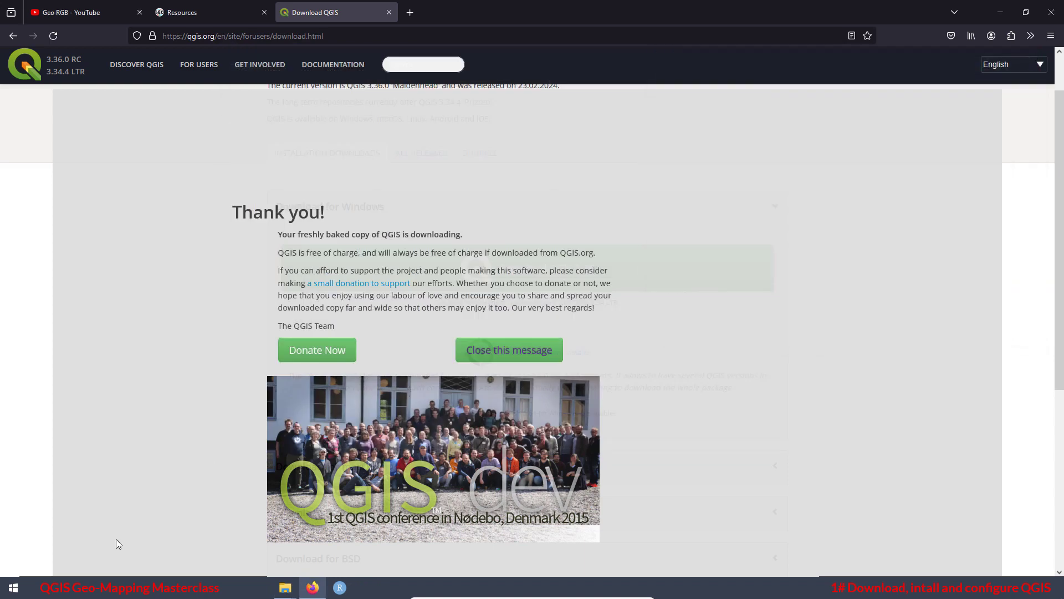
pyautogui.click(13, 589)
pyautogui.scroll(-2, 74, 338)
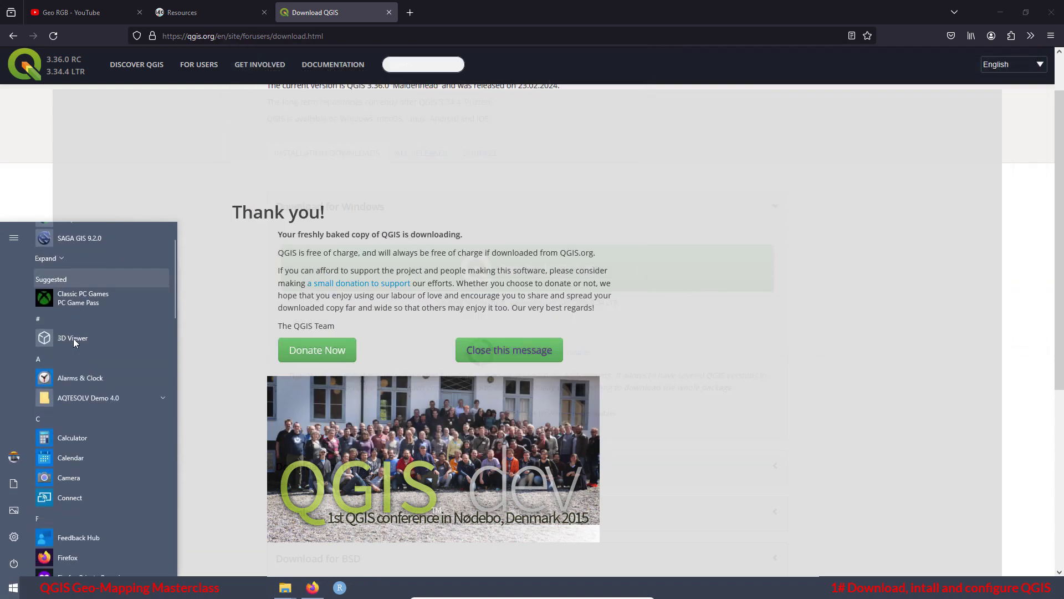
pyautogui.scroll(-15, 73, 338)
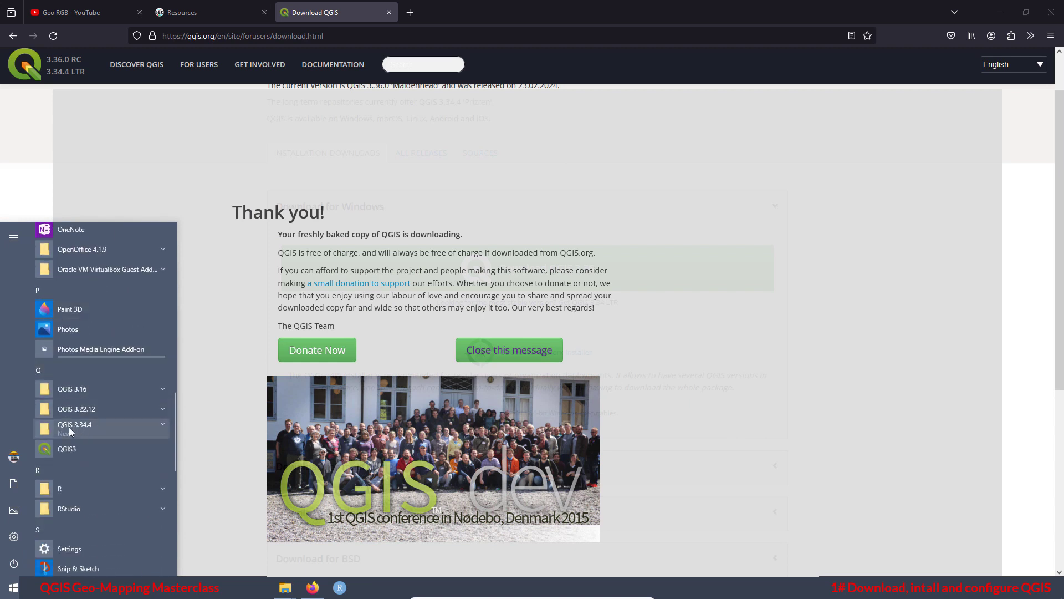
pyautogui.click(164, 424)
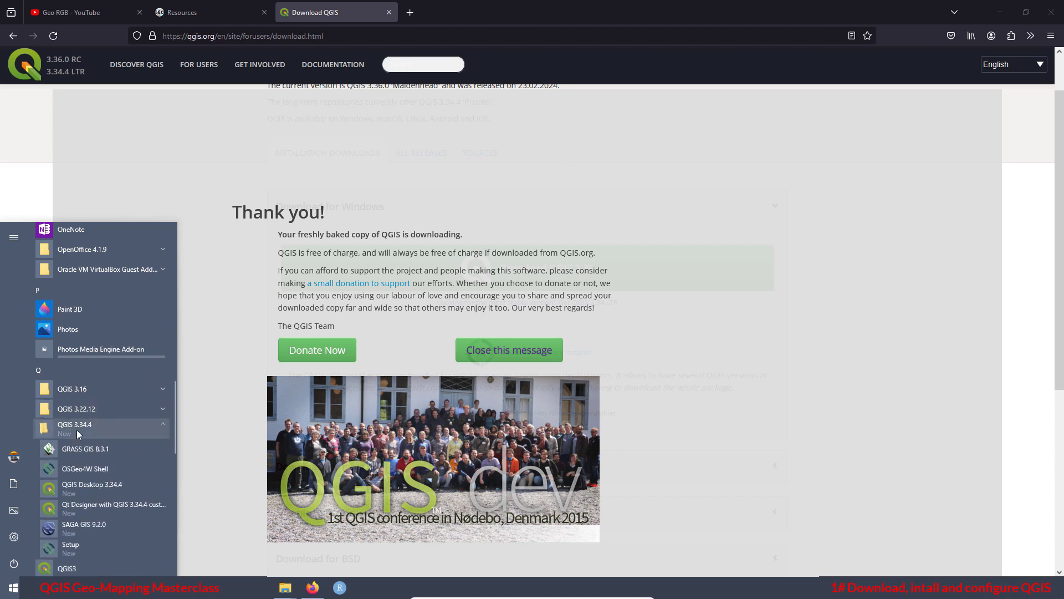
pyautogui.click(91, 484)
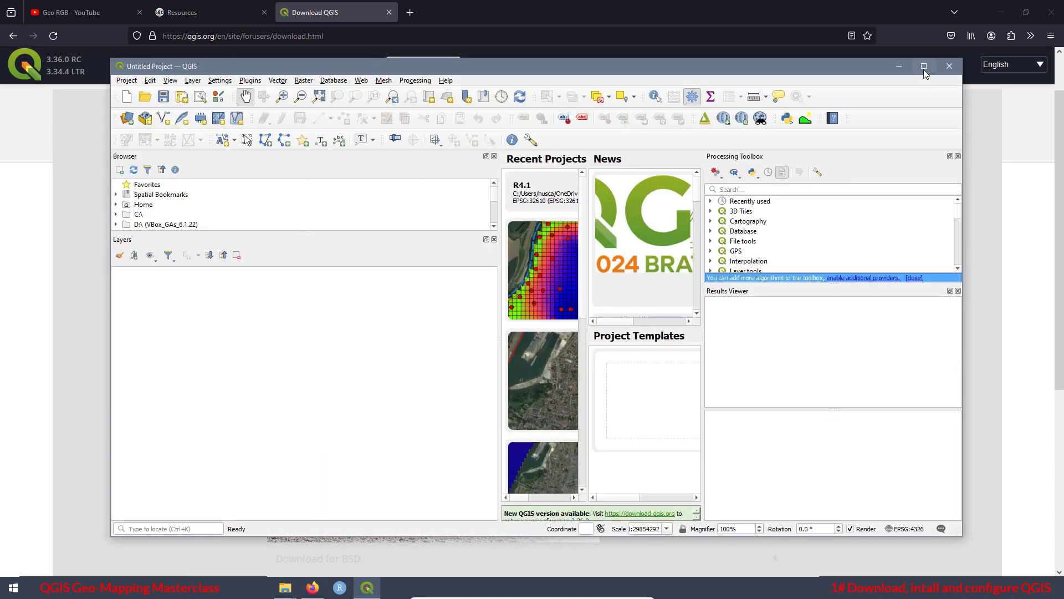
# - Maximize the QGIS 3.34.4 window on its untitled project
pyautogui.click(924, 67)
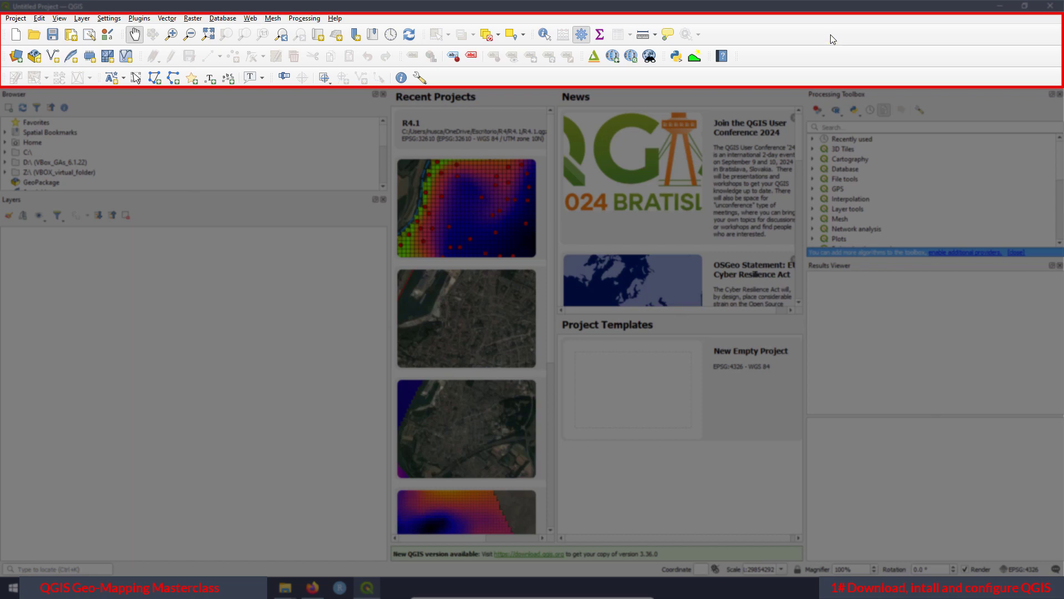
pyautogui.rightClick(784, 34)
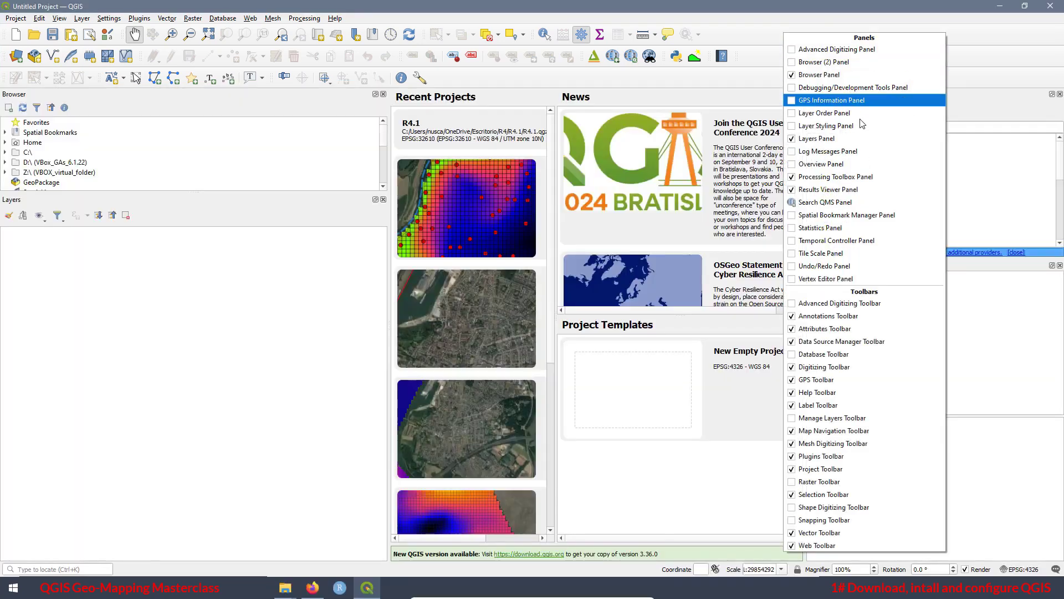
pyautogui.click(791, 547)
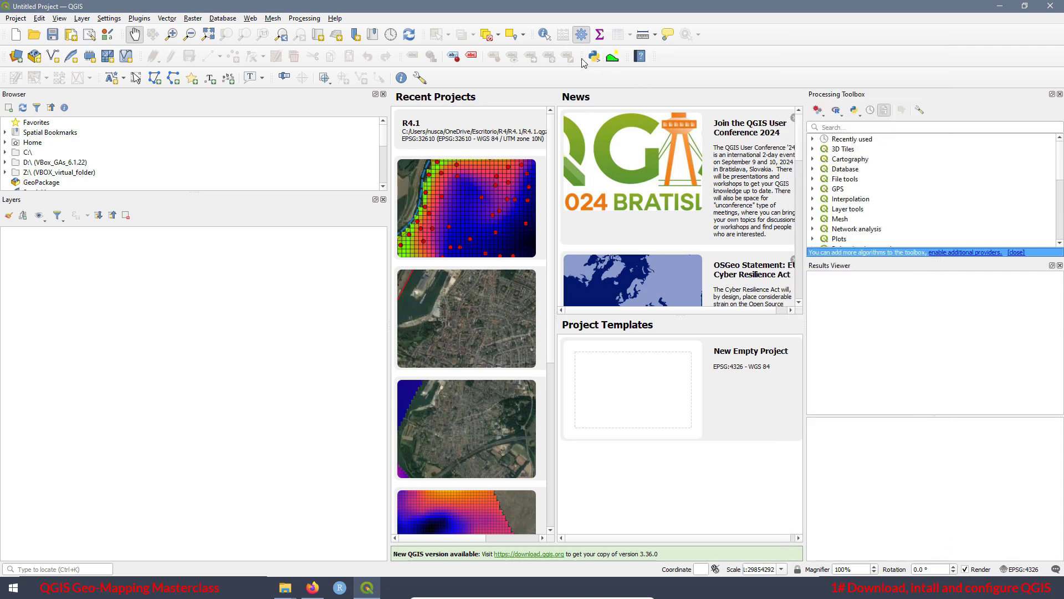
pyautogui.rightClick(794, 37)
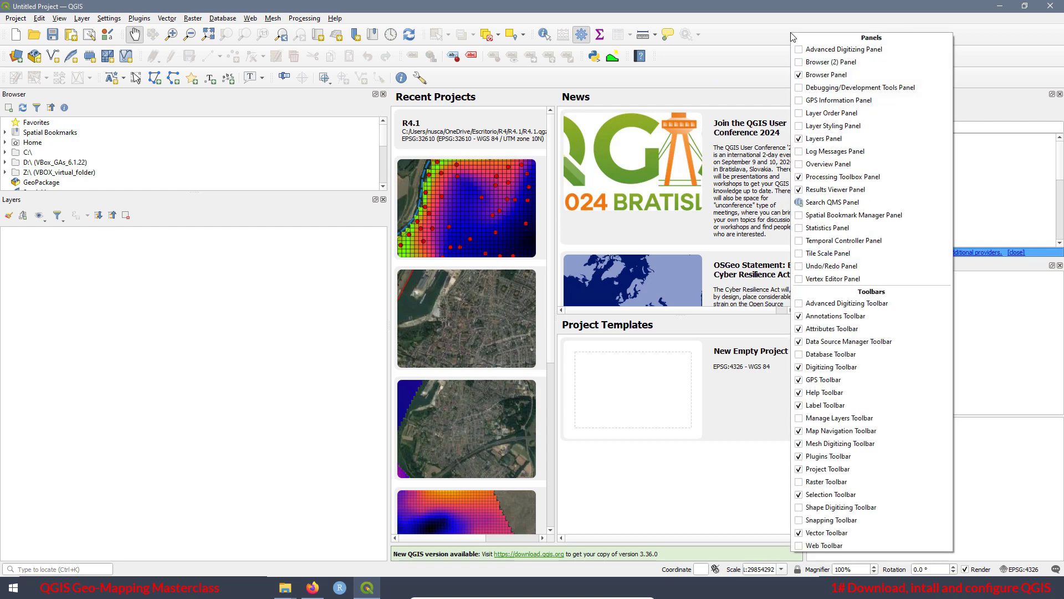
pyautogui.click(800, 549)
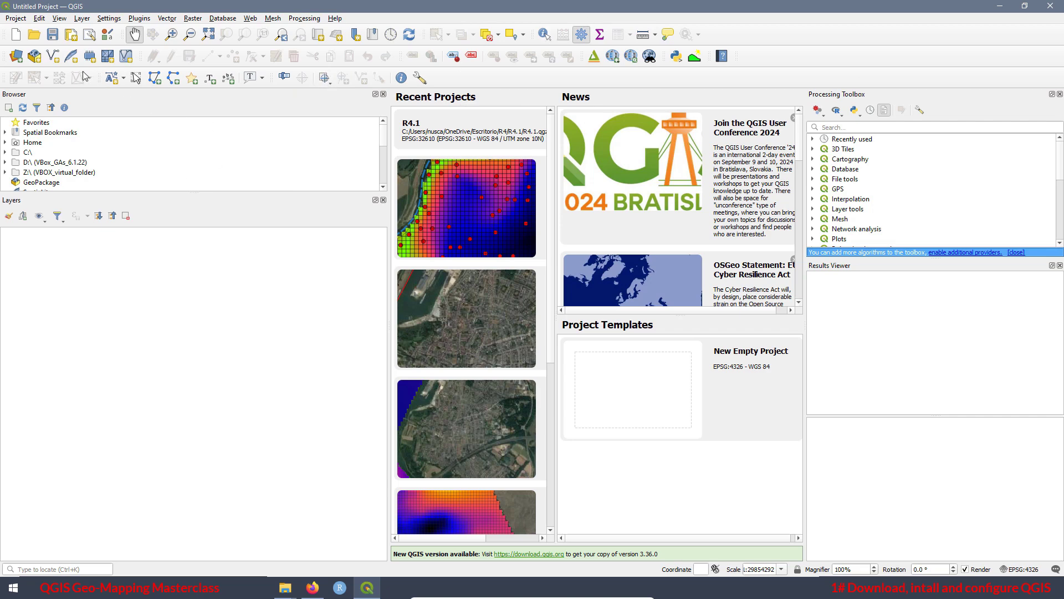
pyautogui.click(60, 19)
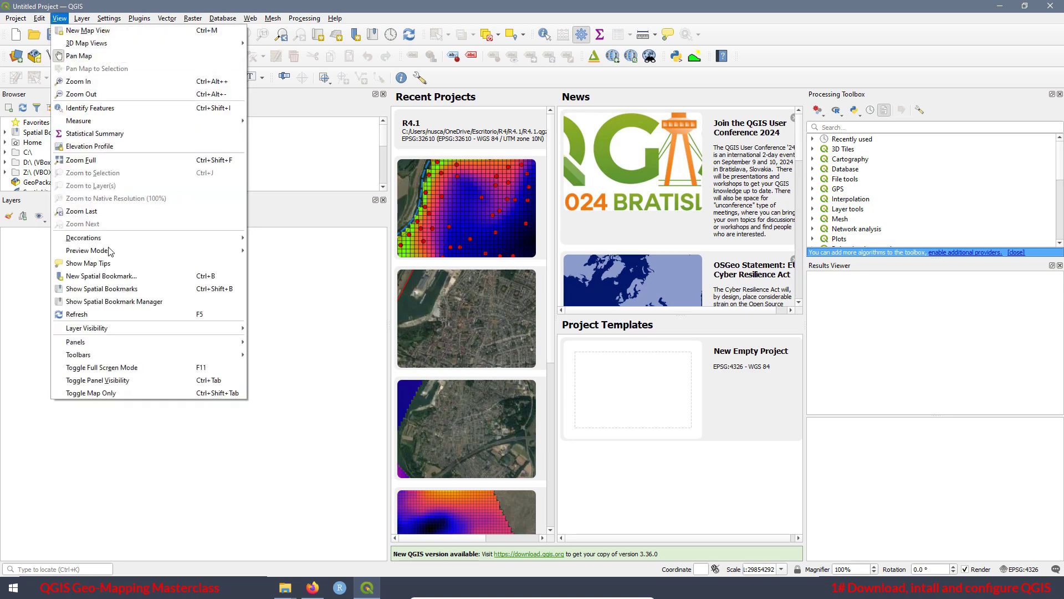
pyautogui.moveTo(101, 358)
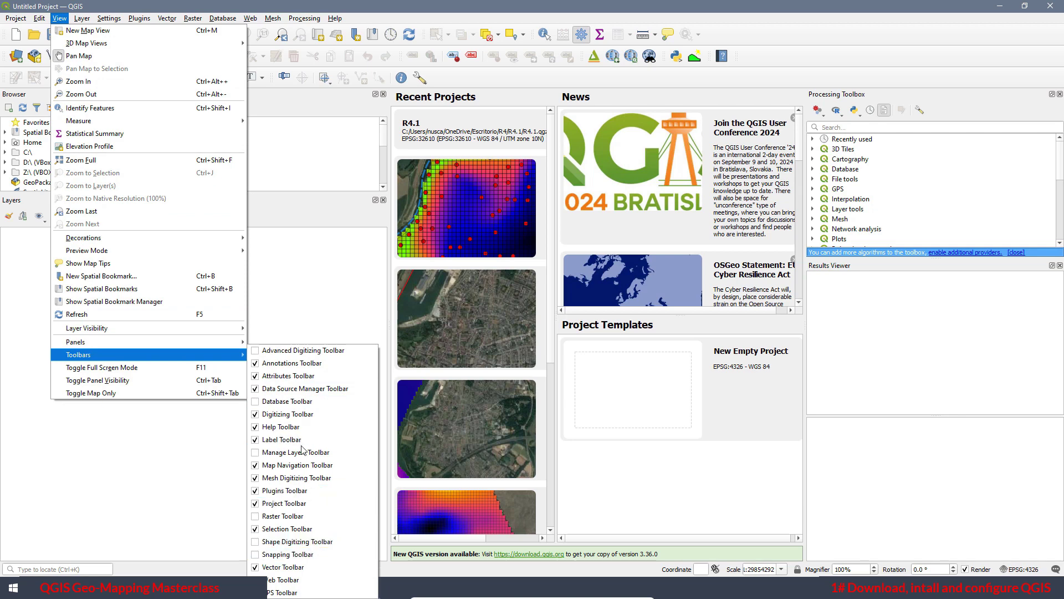
pyautogui.click(309, 289)
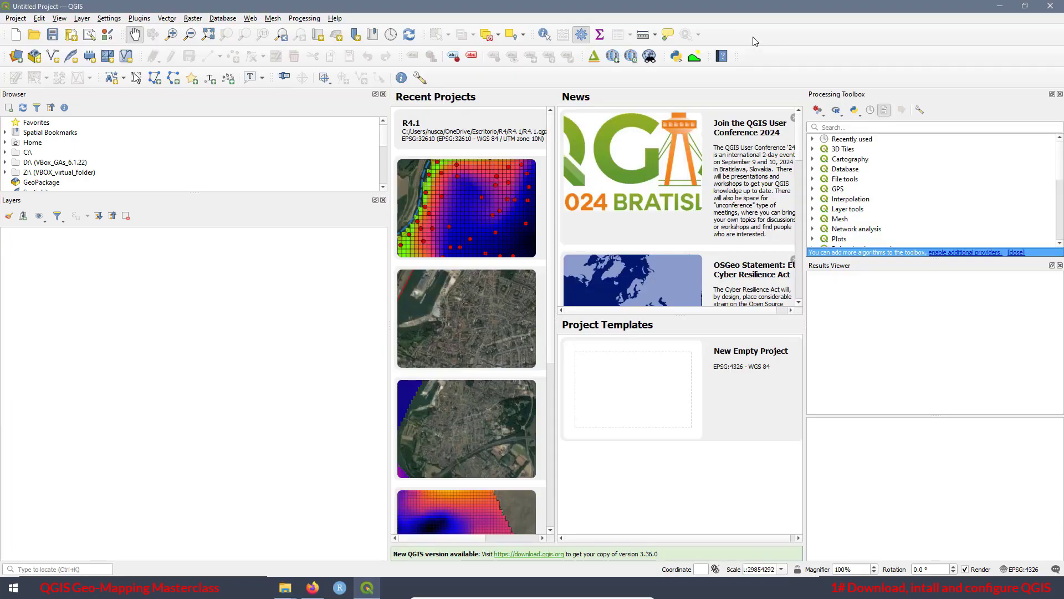
# - Turn the Layer Order panel on and off again, then enable the Statistics panel below Layers
pyautogui.rightClick(752, 41)
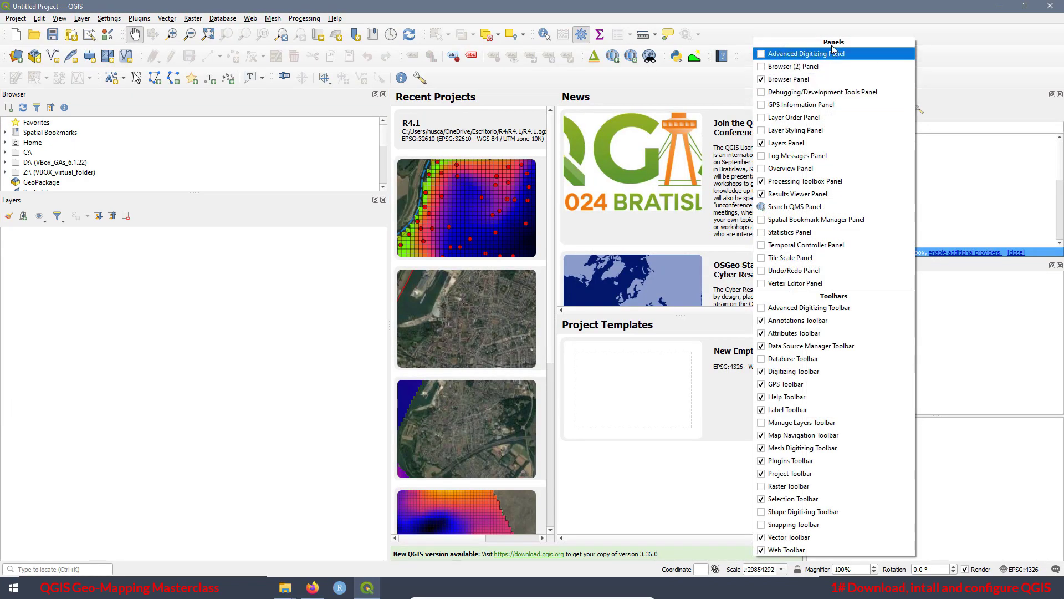
pyautogui.click(761, 120)
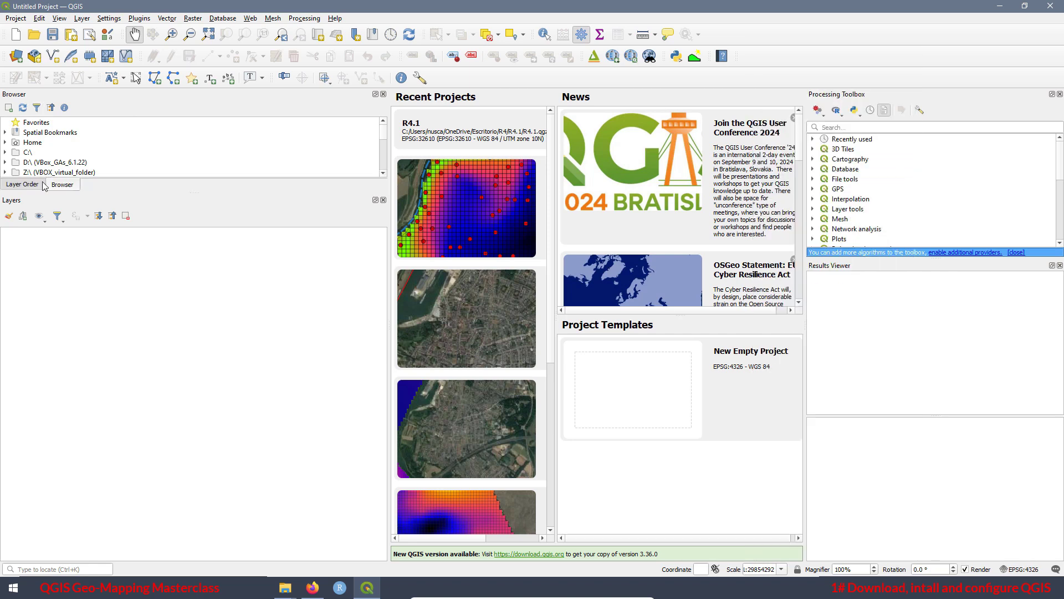
pyautogui.rightClick(765, 36)
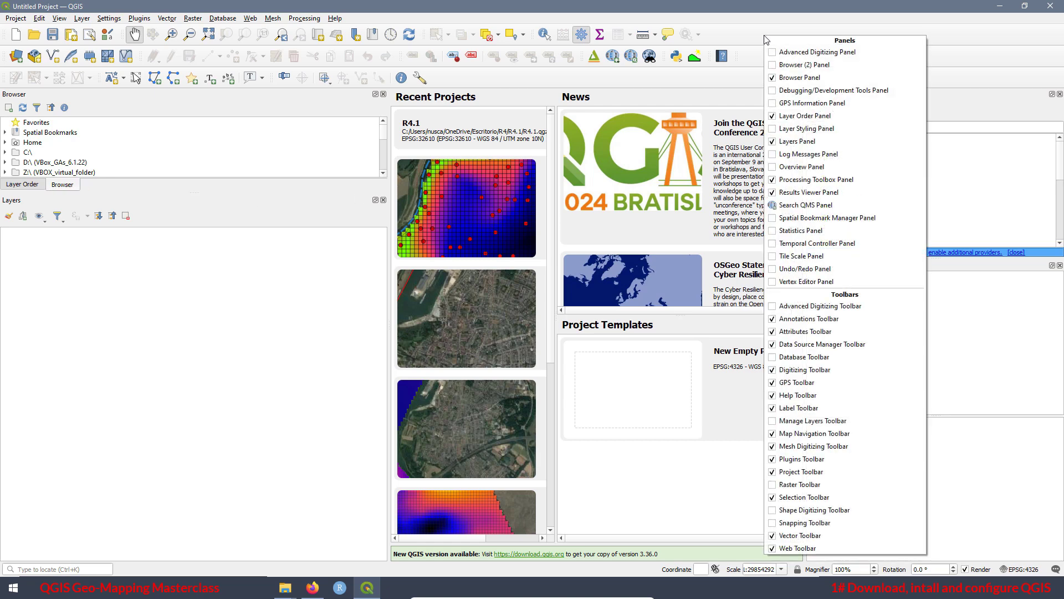
pyautogui.click(774, 116)
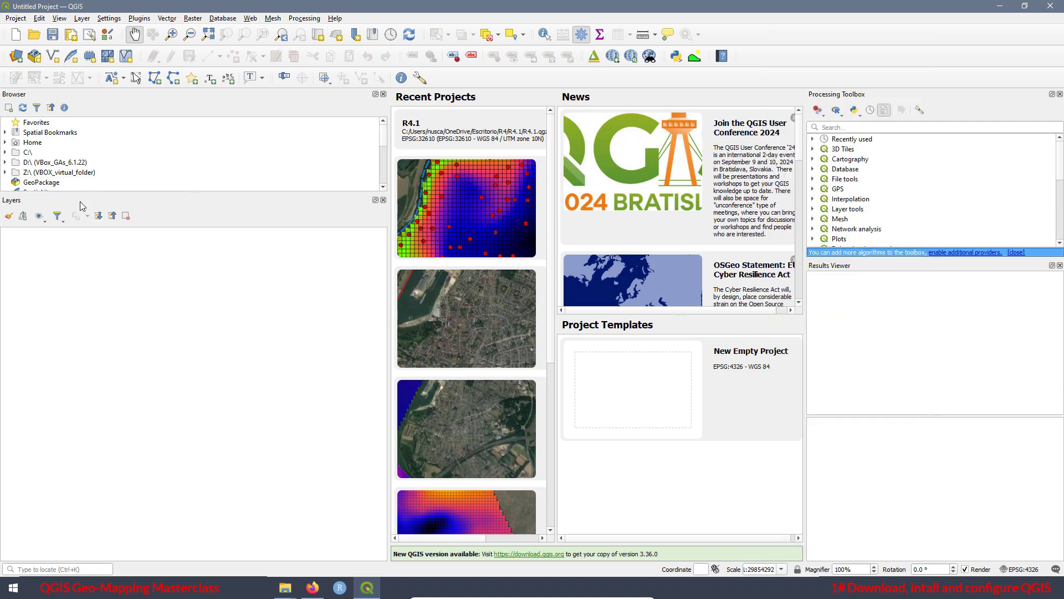
pyautogui.rightClick(780, 33)
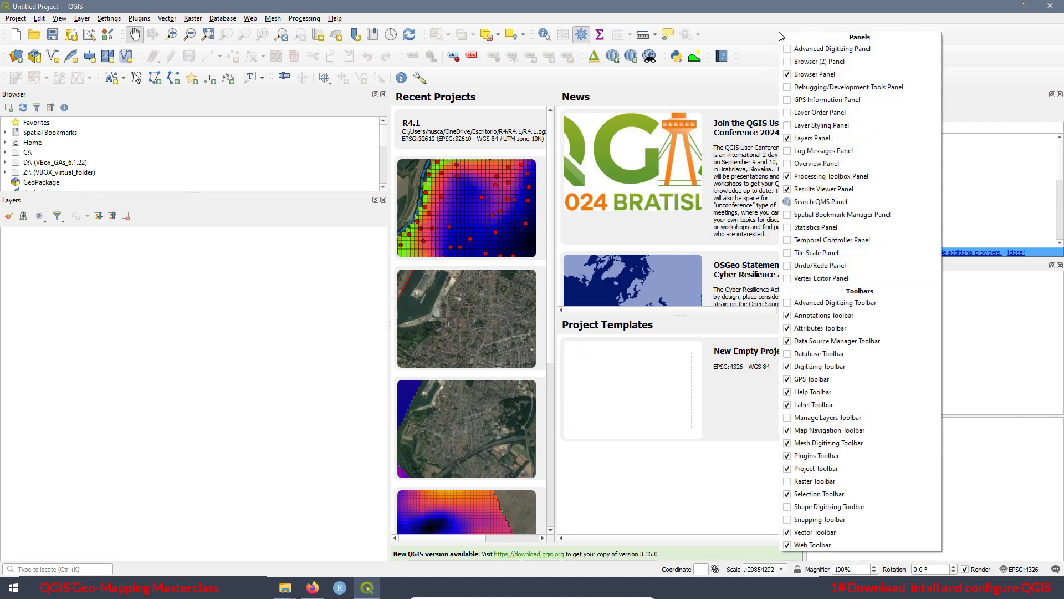
pyautogui.click(788, 227)
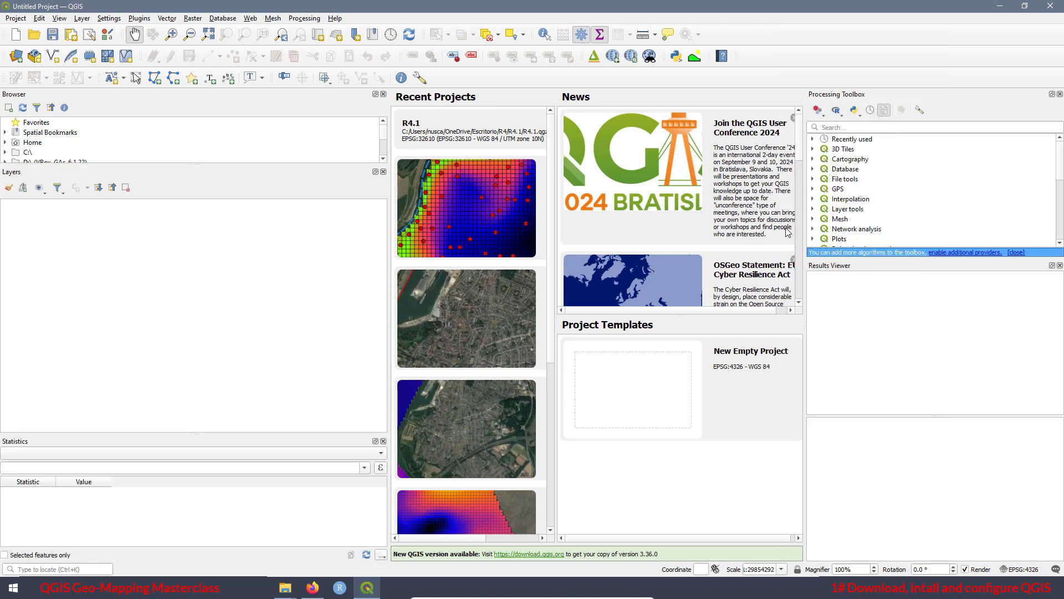
# - Close the Statistics panel and check View > Panels without changing anything
pyautogui.click(383, 442)
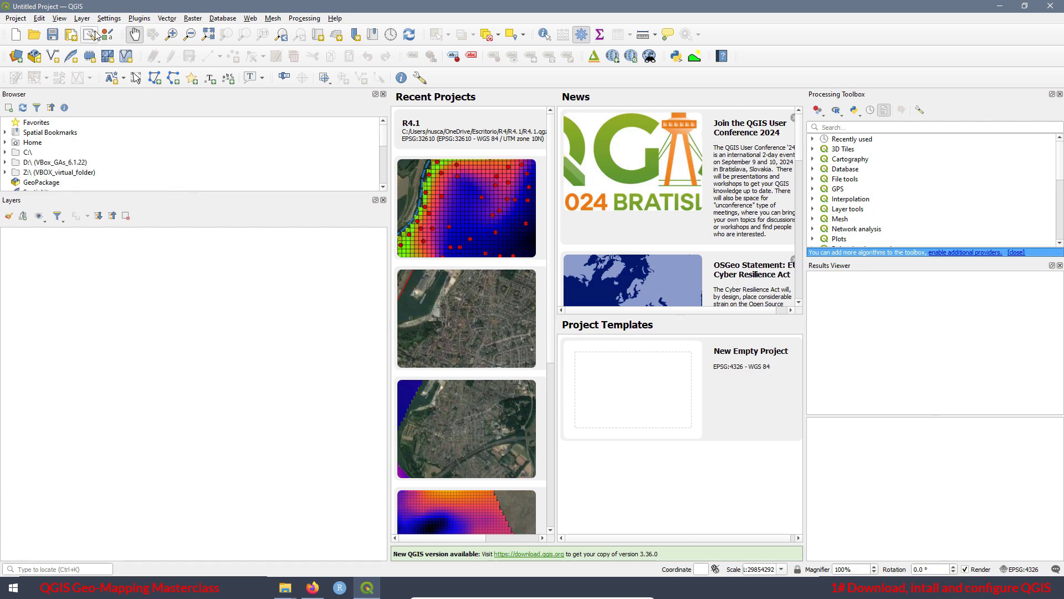
pyautogui.click(58, 19)
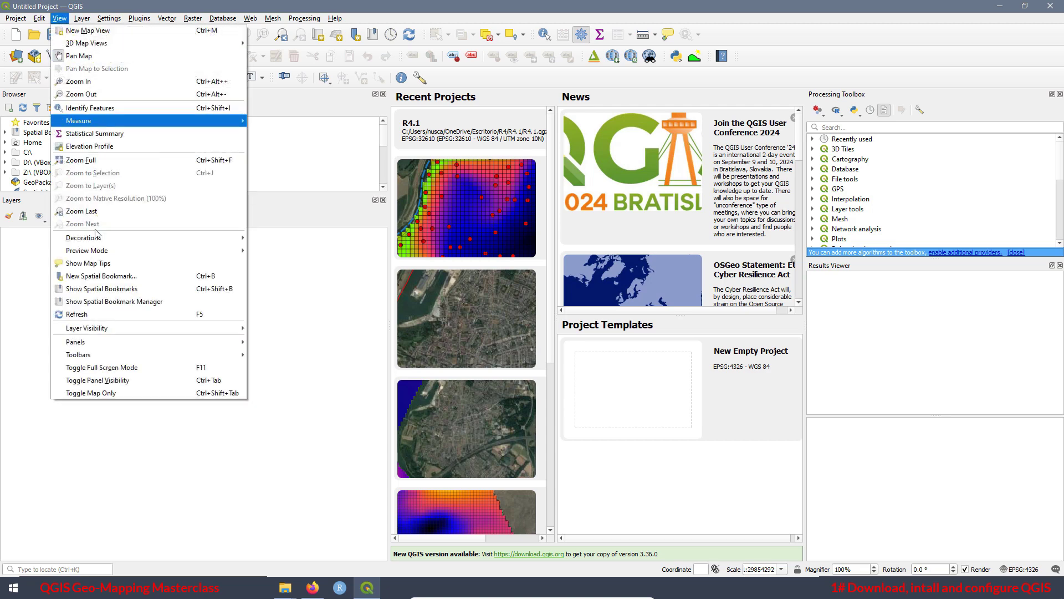
pyautogui.moveTo(131, 345)
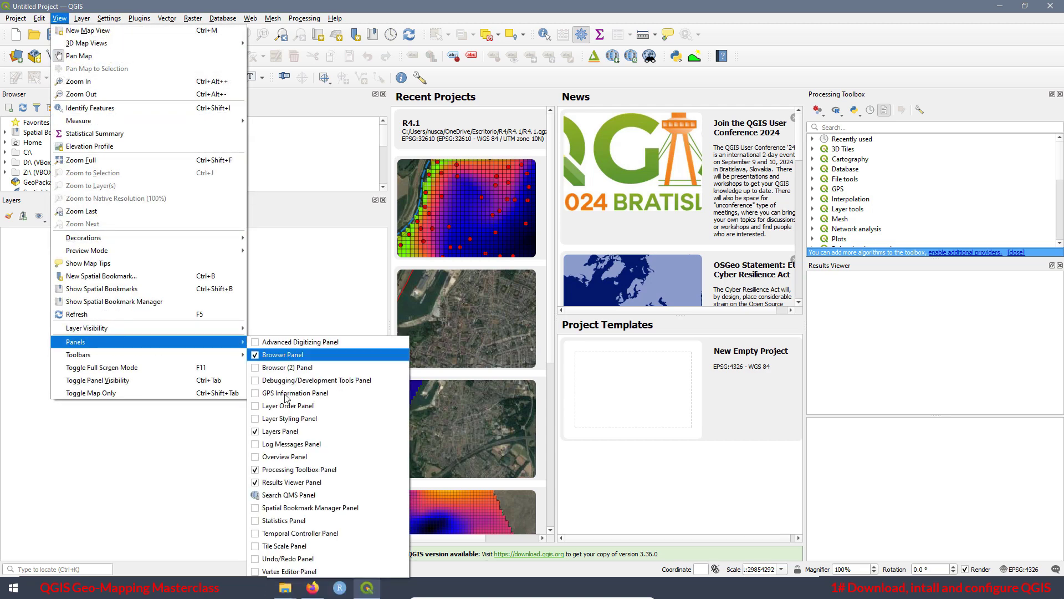
pyautogui.click(231, 465)
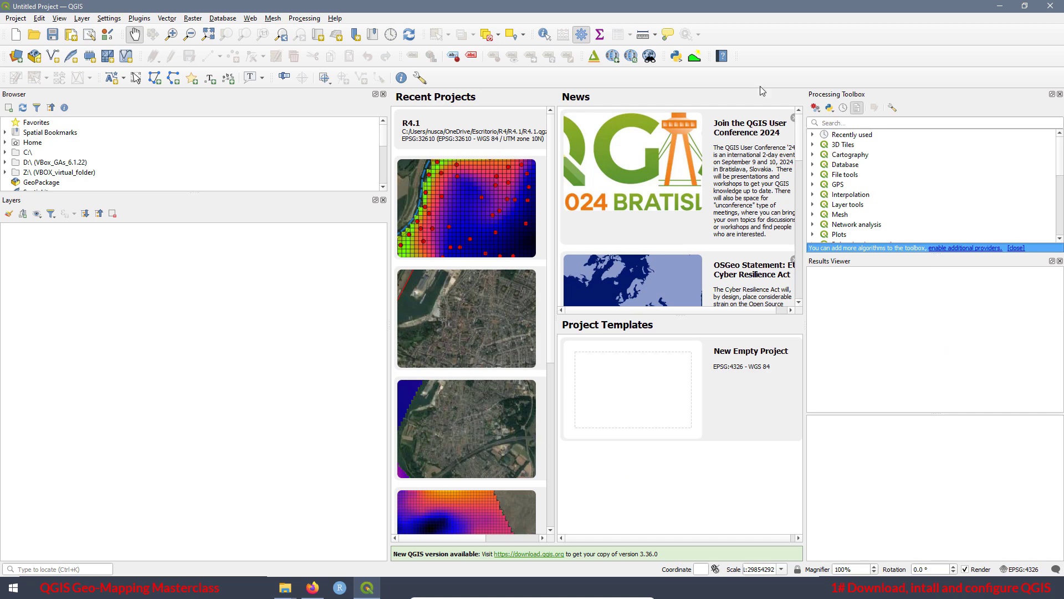
pyautogui.rightClick(789, 62)
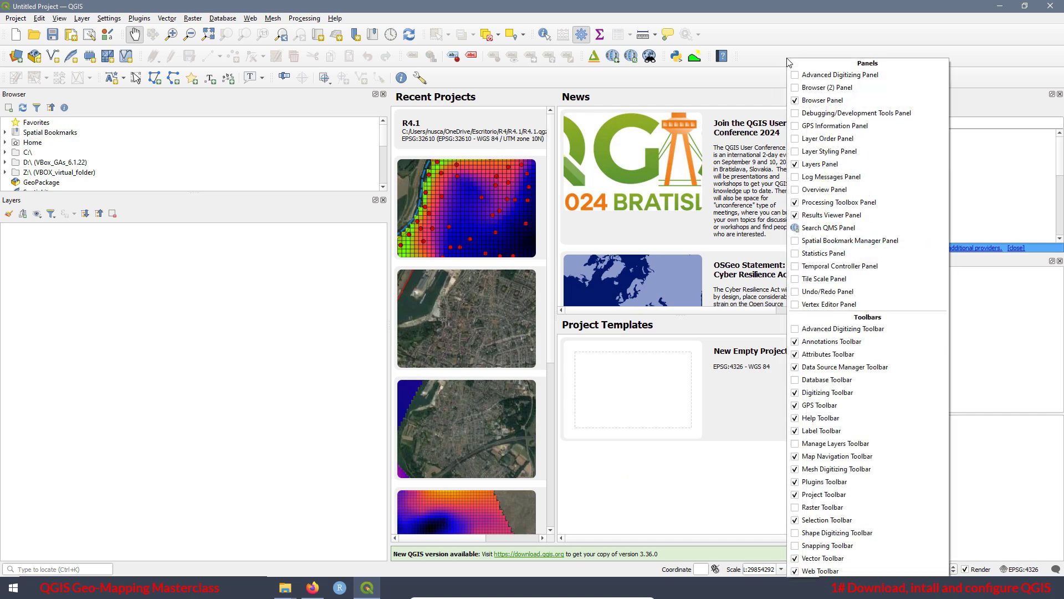
pyautogui.click(795, 178)
pyautogui.click(799, 368)
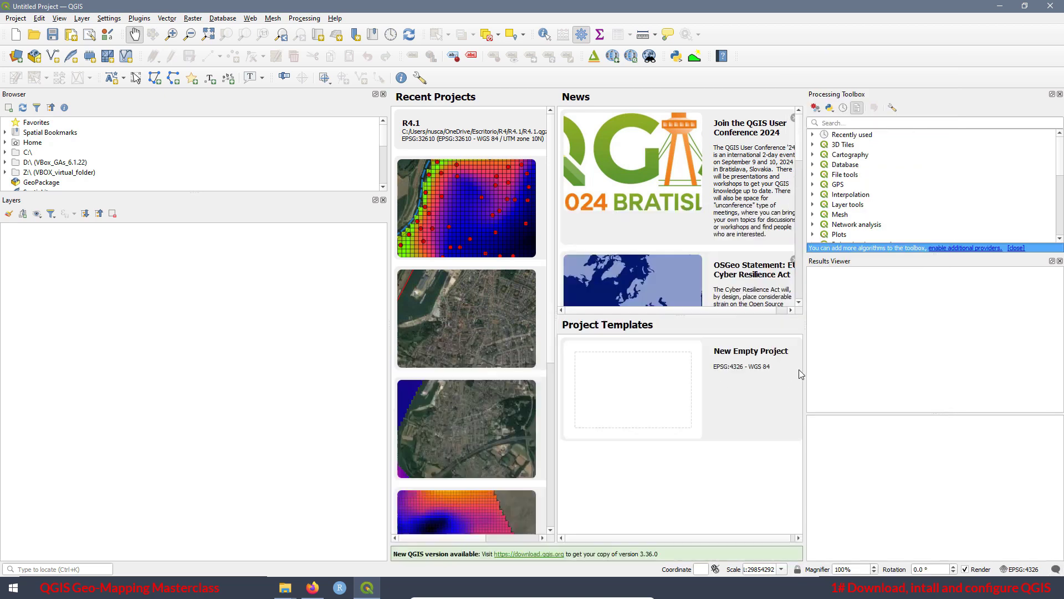
pyautogui.rightClick(768, 59)
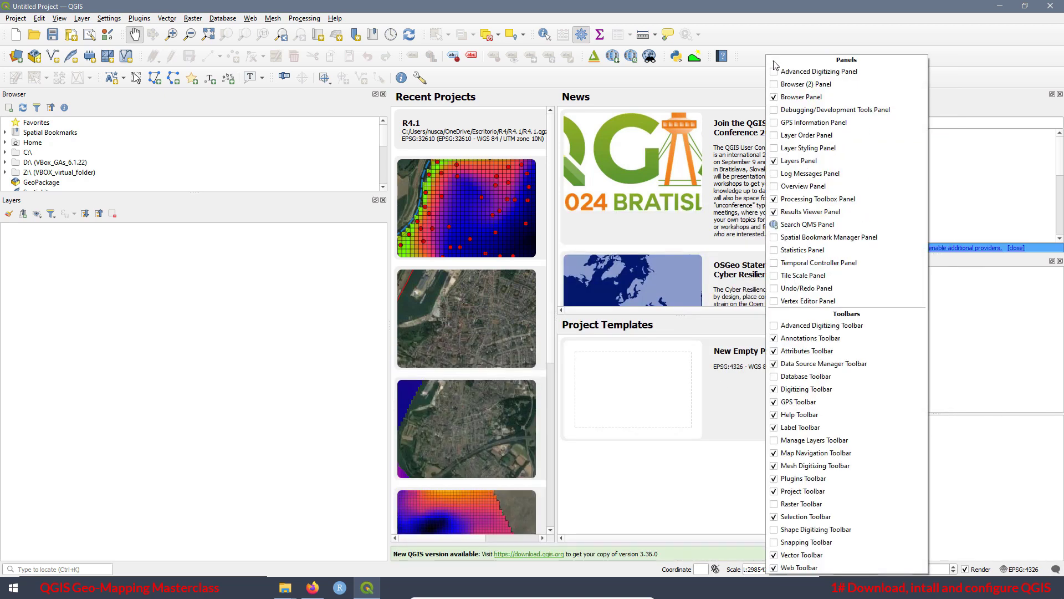
pyautogui.click(777, 264)
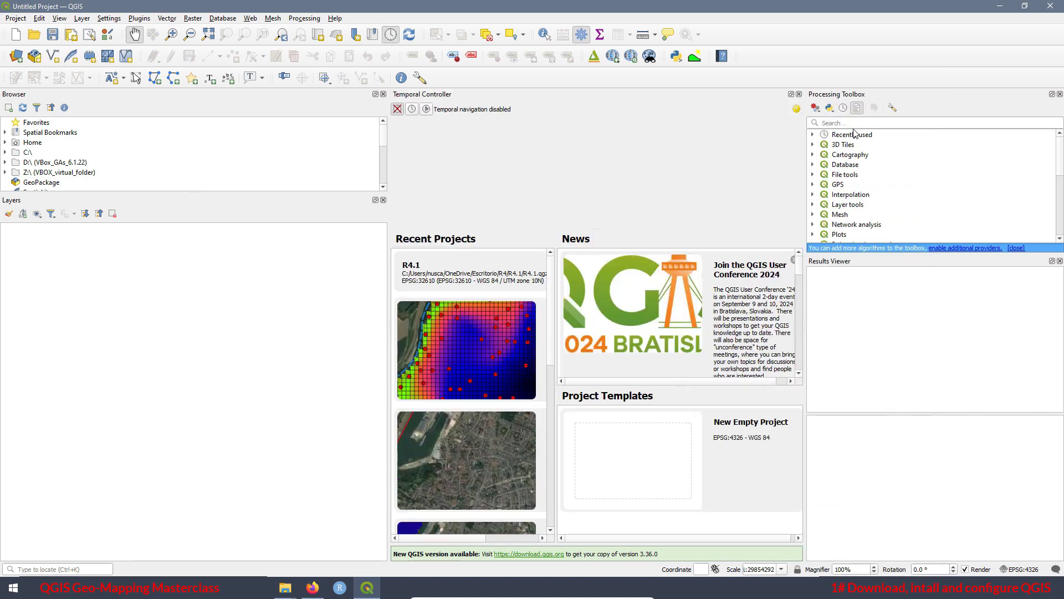
pyautogui.click(799, 95)
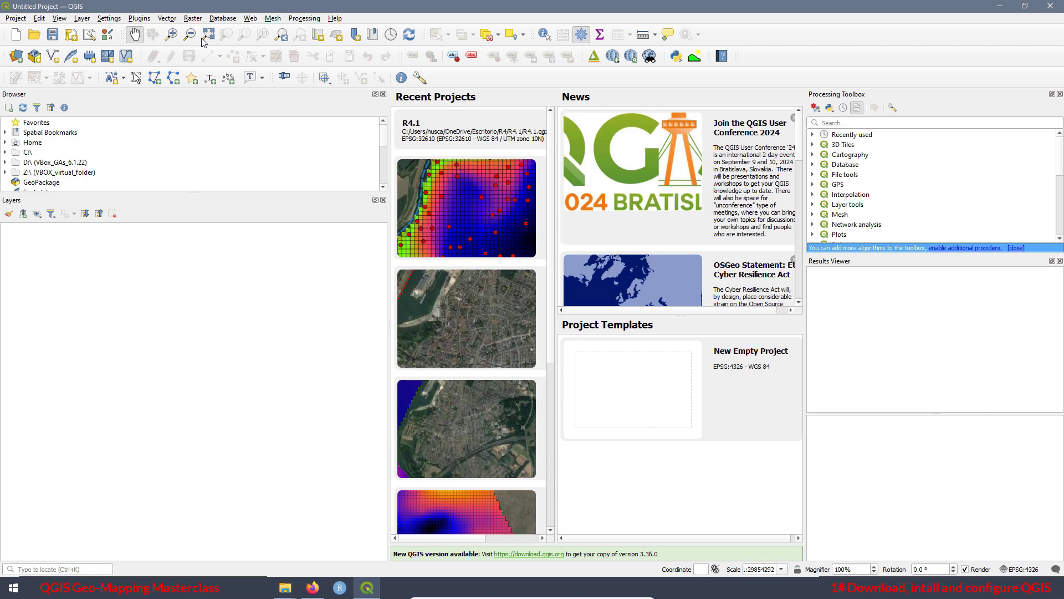
# - In the plugin manager, search 'Process', uncheck the core Processing plugin, and close the manager
pyautogui.click(138, 20)
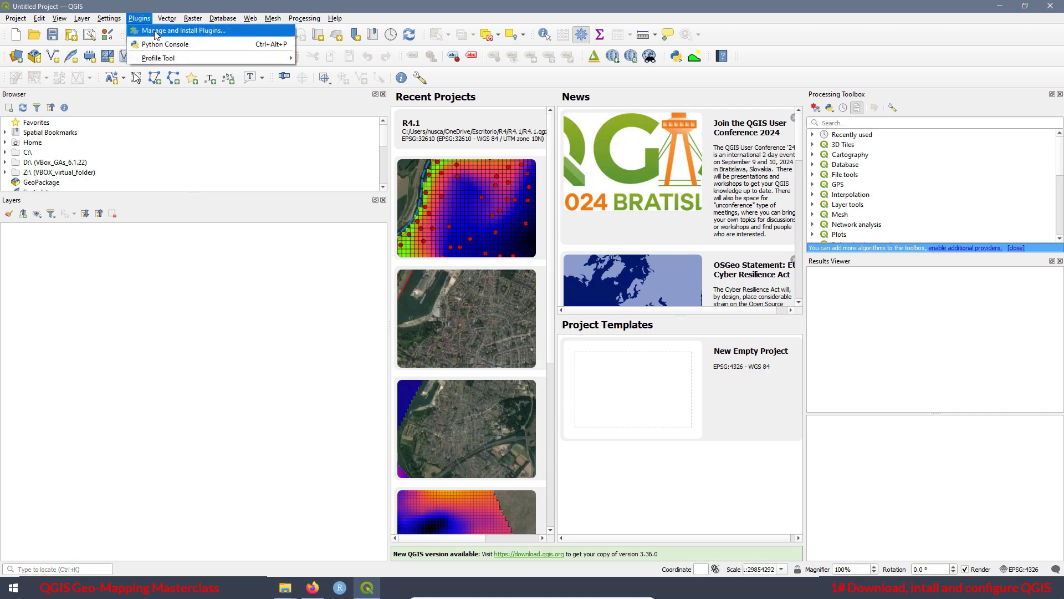
pyautogui.click(155, 32)
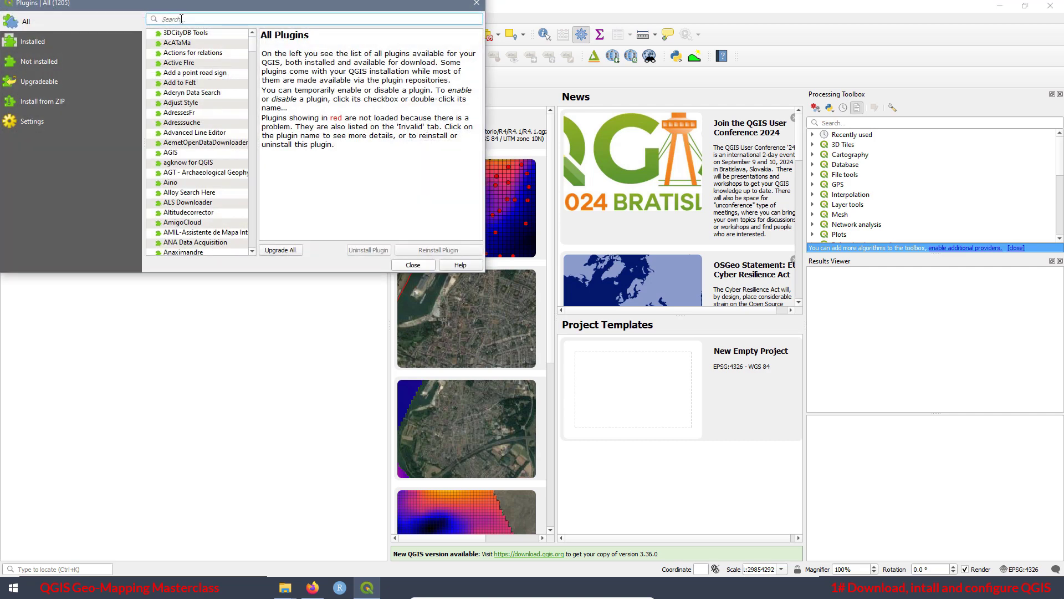
pyautogui.write('P')
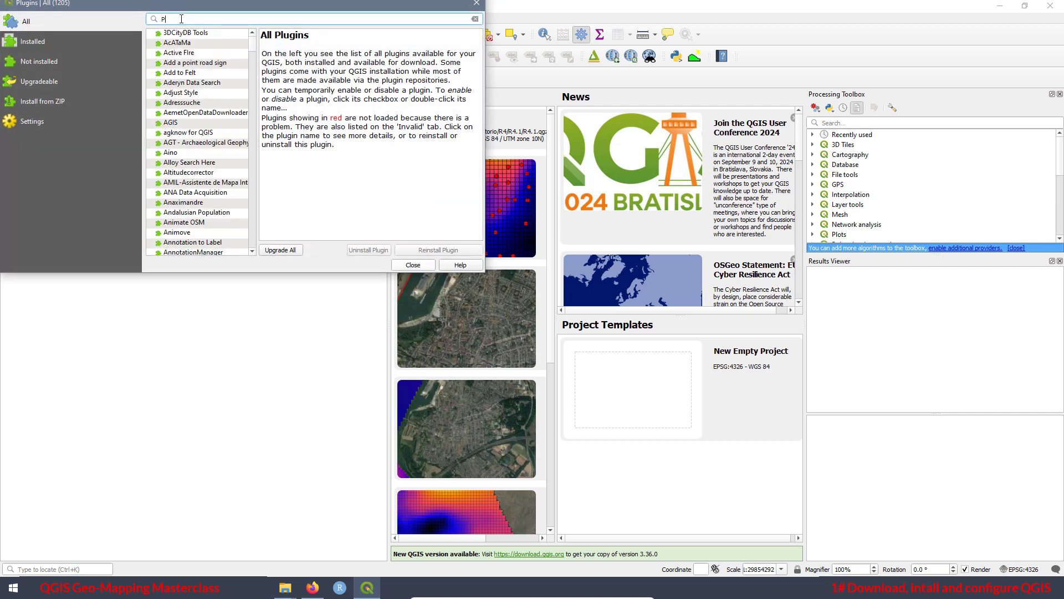
pyautogui.write('rocessing')
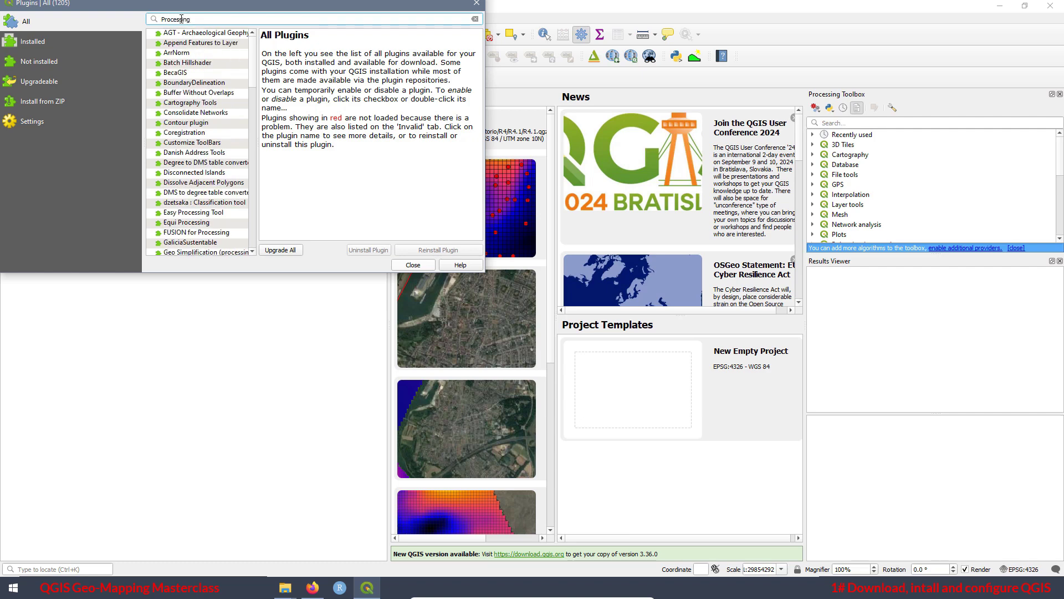
pyautogui.moveTo(253, 61); pyautogui.dragTo(242, 178)
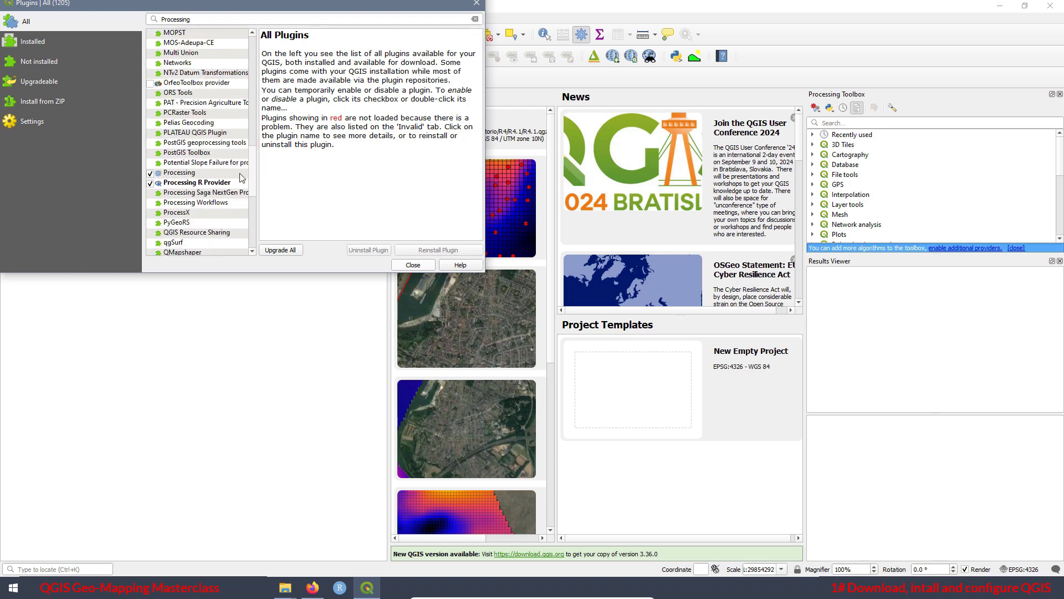
pyautogui.click(187, 174)
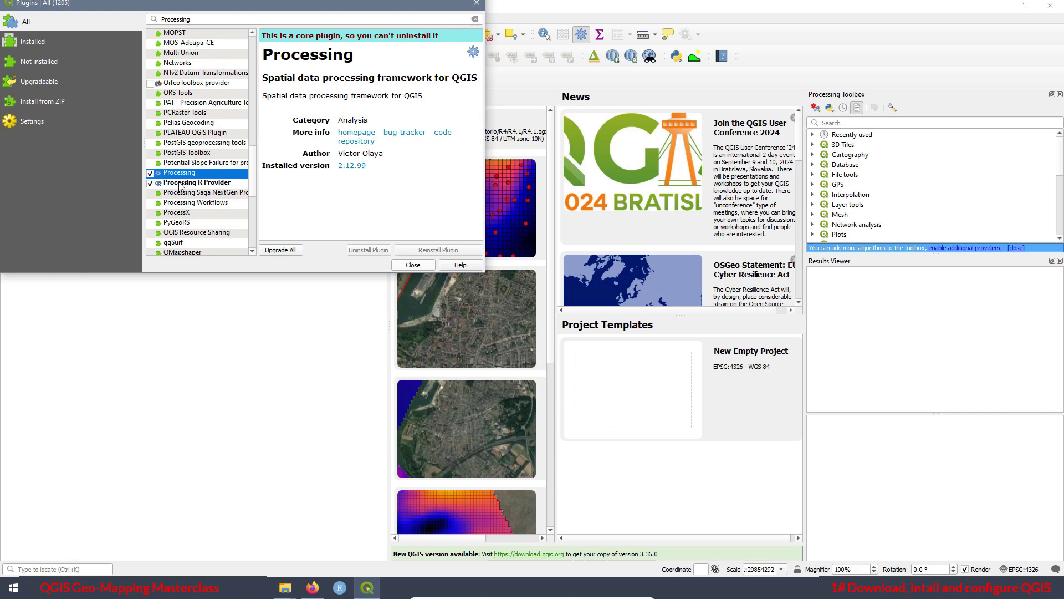
pyautogui.click(150, 174)
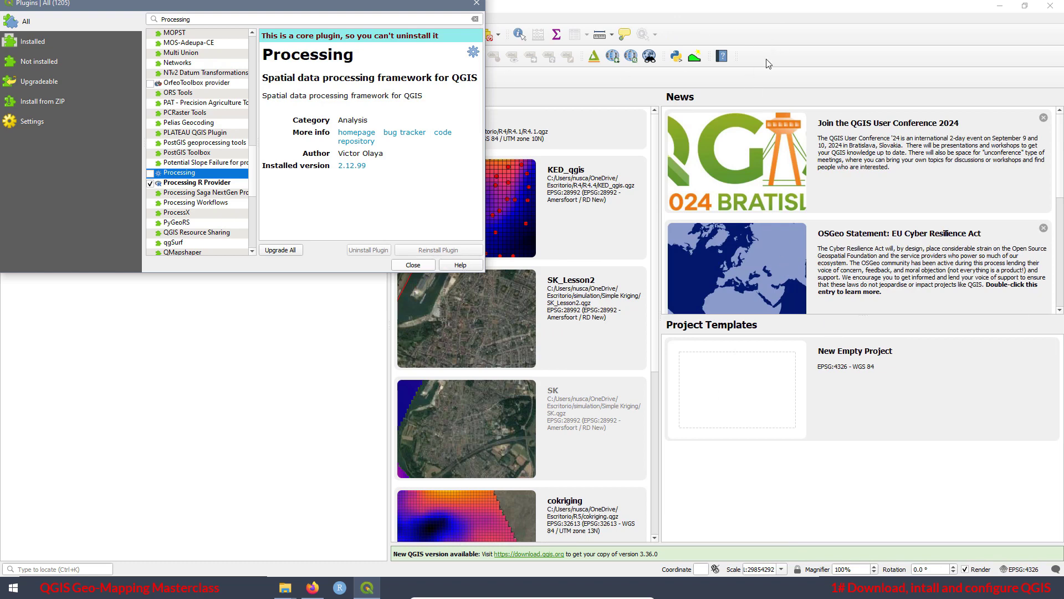
pyautogui.click(784, 37)
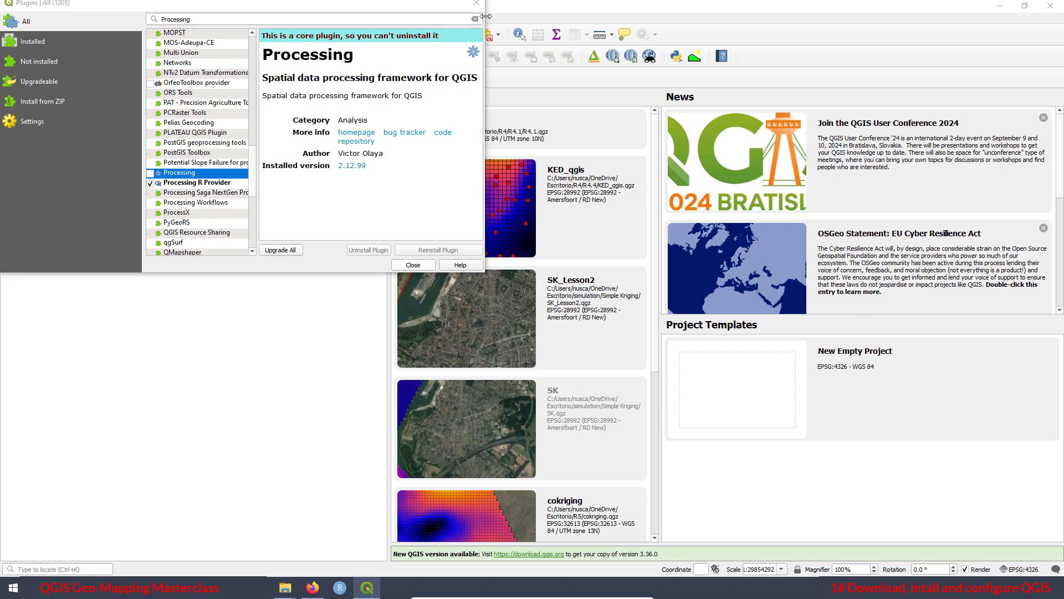
pyautogui.click(420, 266)
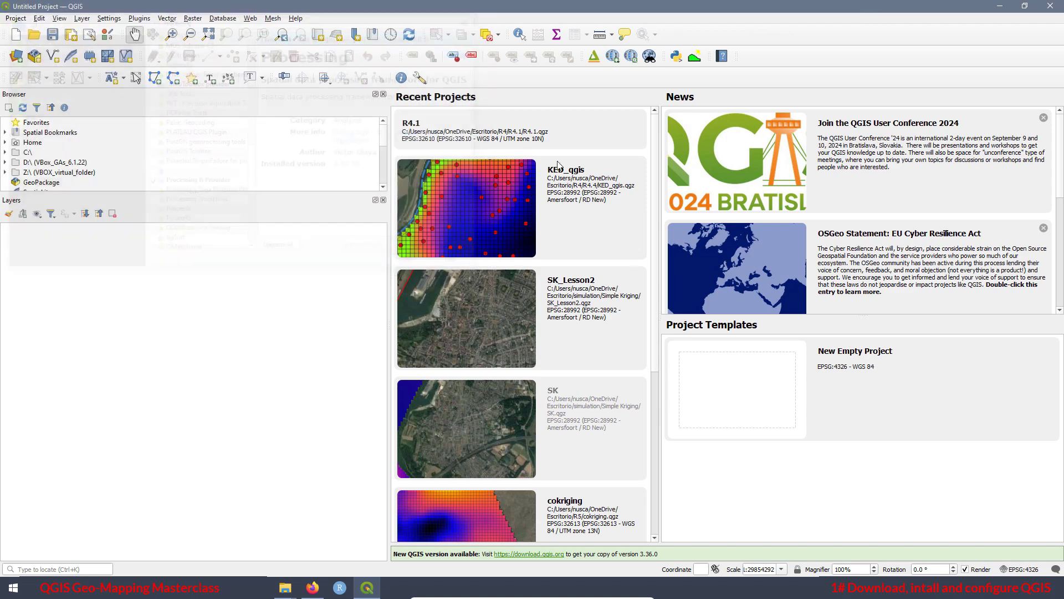
# - Re-enable the Processing plugin in the Plugin Manager
pyautogui.rightClick(800, 38)
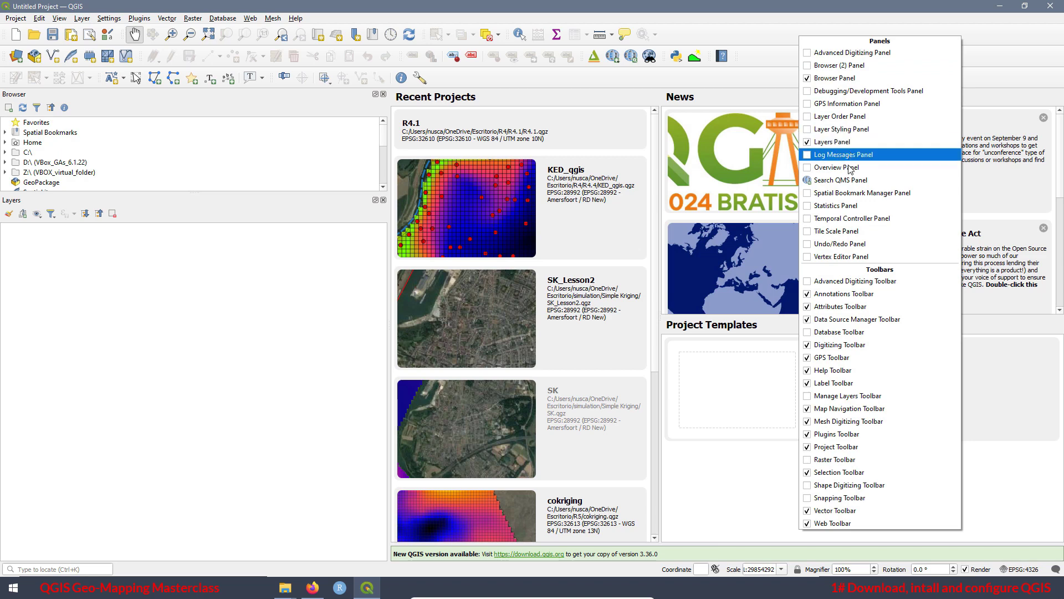
pyautogui.press('Down')
pyautogui.press('Down')
pyautogui.press('Down')
pyautogui.press('Down')
pyautogui.press('Down')
pyautogui.press('Down')
pyautogui.press('Down')
pyautogui.press('Down')
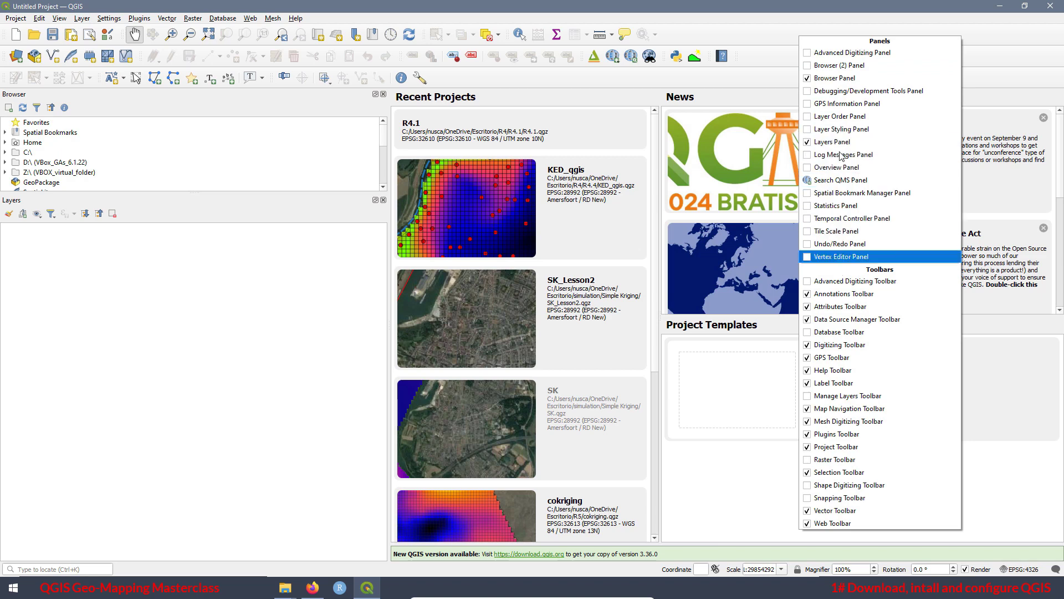
pyautogui.click(141, 19)
pyautogui.click(150, 31)
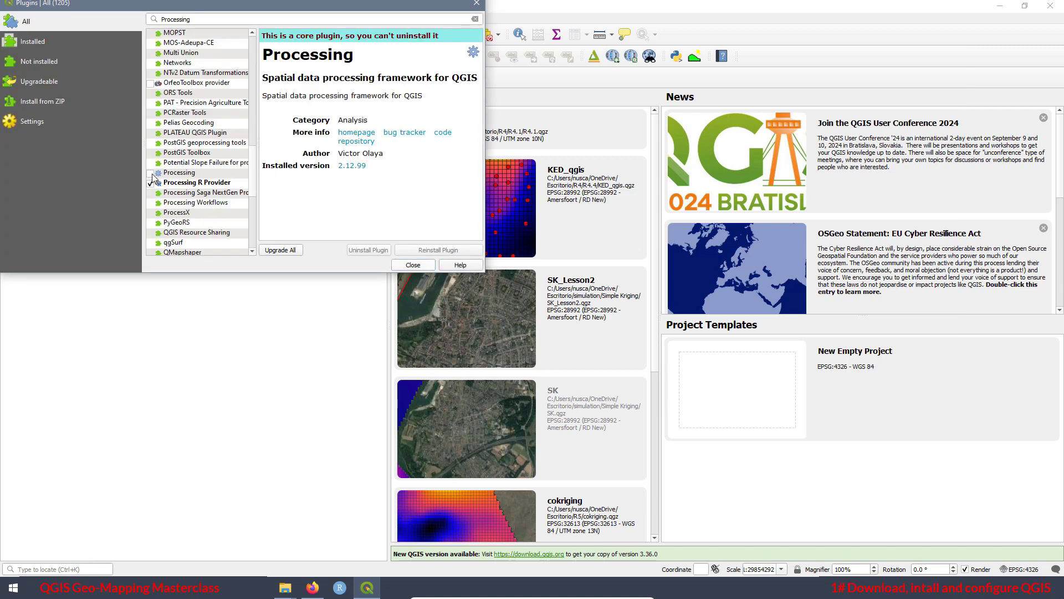
pyautogui.click(150, 174)
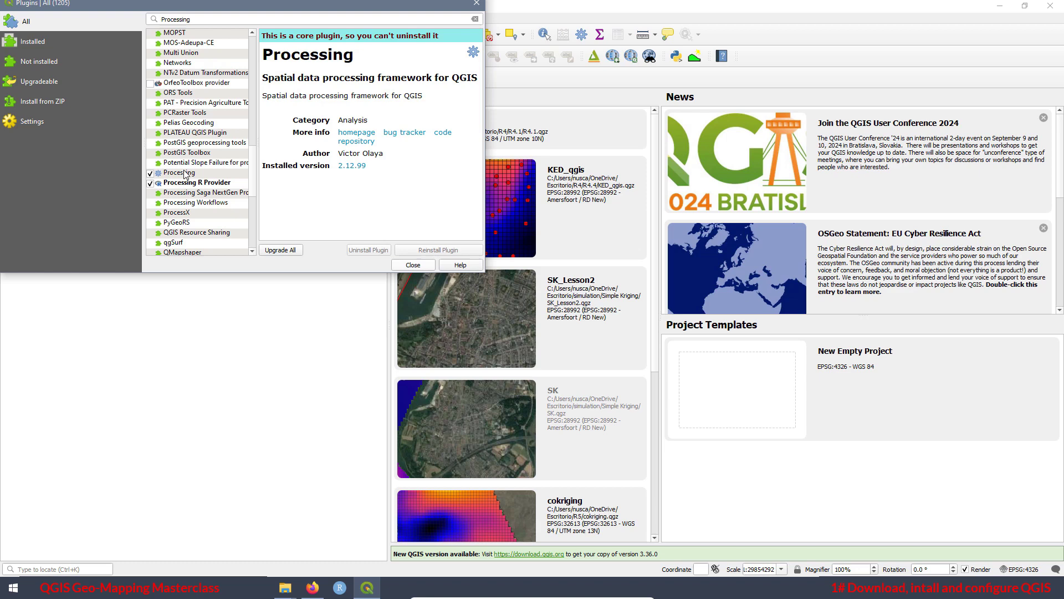
pyautogui.click(420, 267)
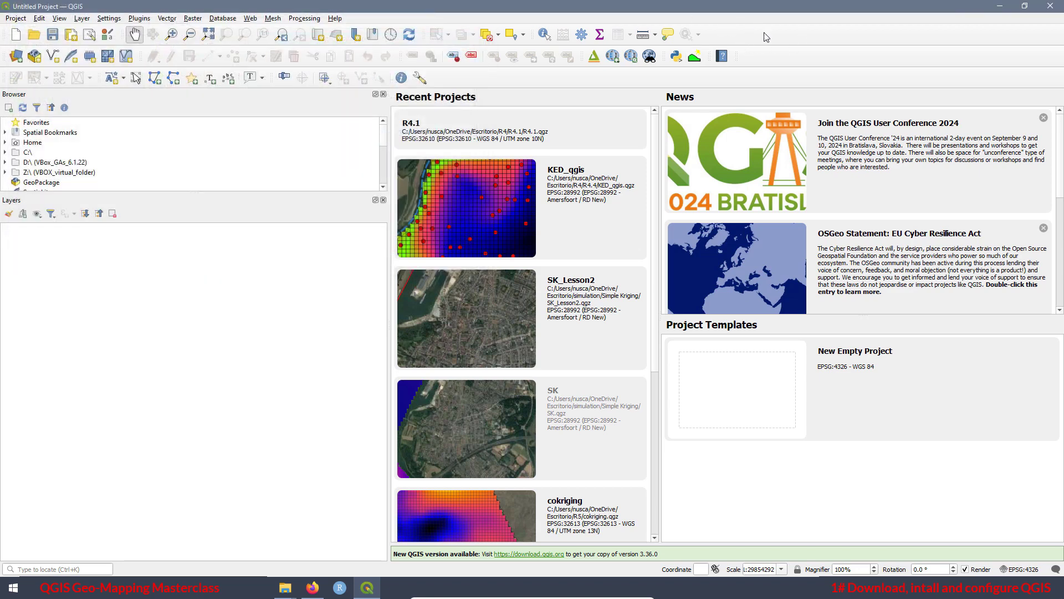
# - Show the Processing Toolbox panel on the right and drag the Label toolbar out as a floating bar
pyautogui.rightClick(765, 37)
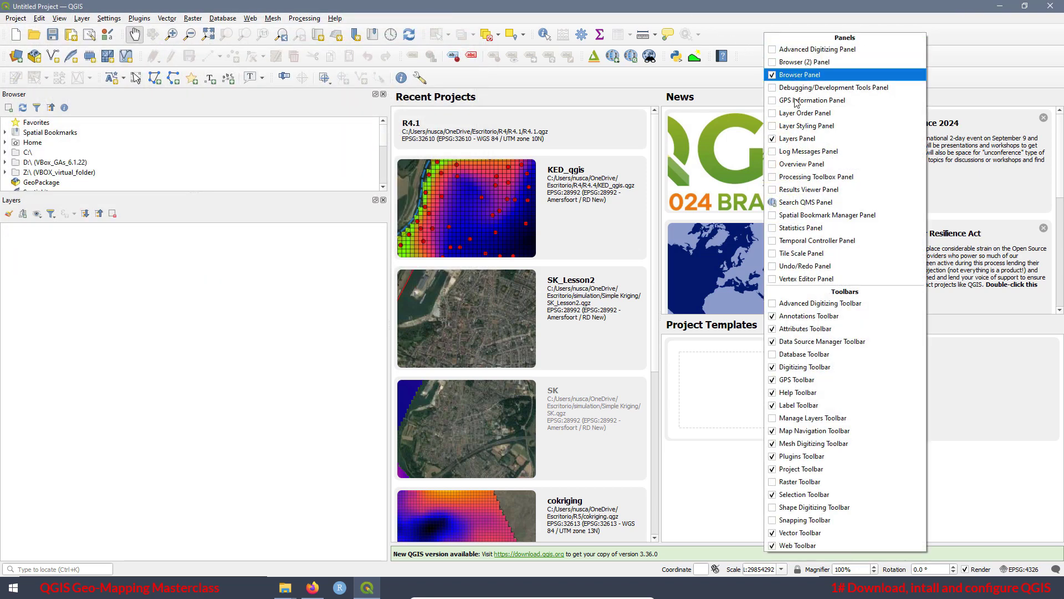
pyautogui.click(774, 181)
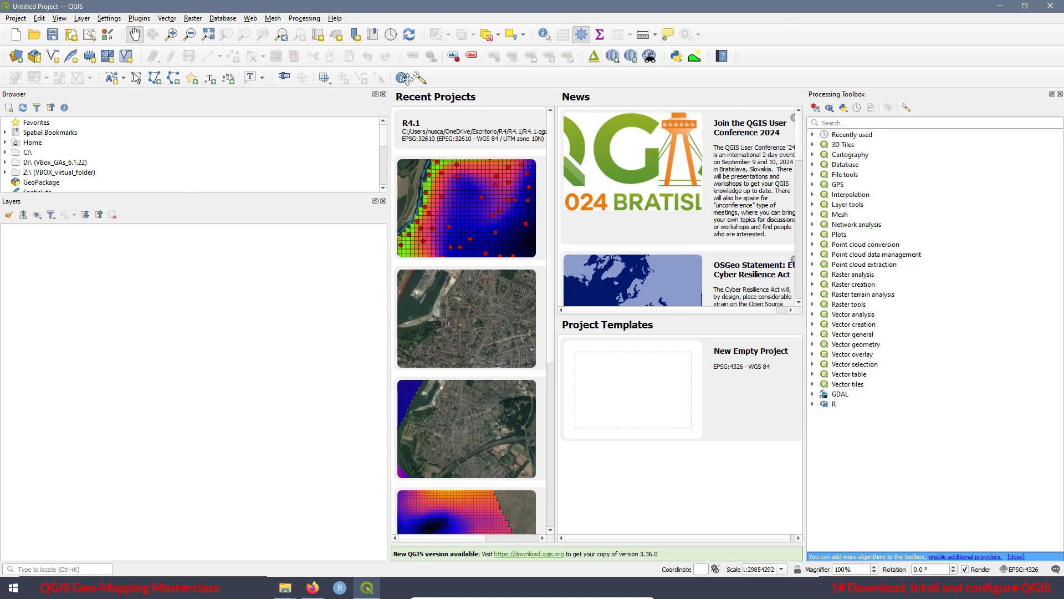
pyautogui.moveTo(402, 53); pyautogui.dragTo(639, 191)
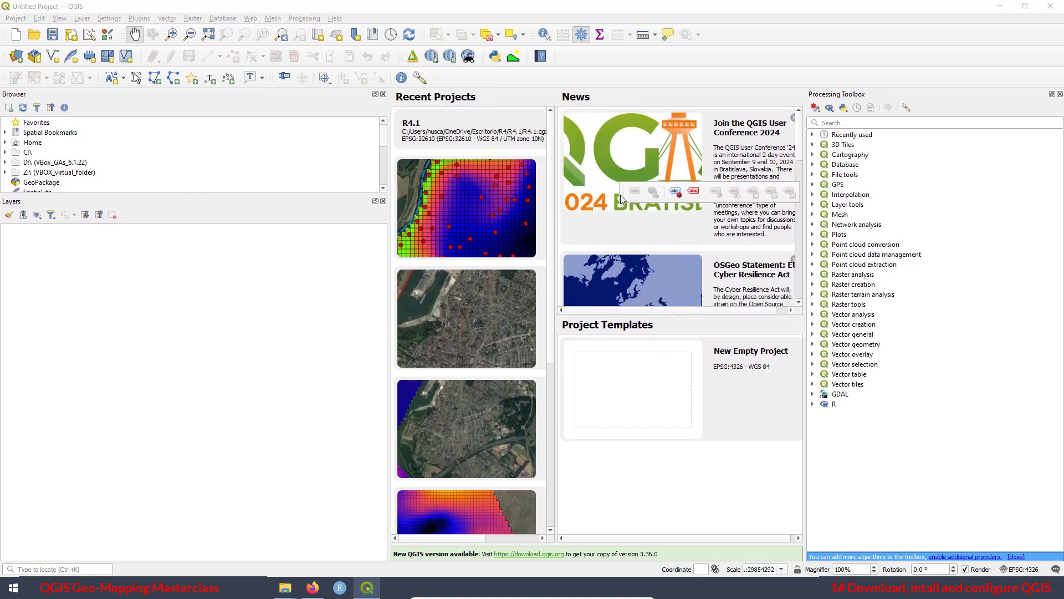
# - Return the Label toolbar to the toolbar rows, make the Browser panel taller and narrow the left docks
pyautogui.moveTo(621, 193); pyautogui.dragTo(617, 100)
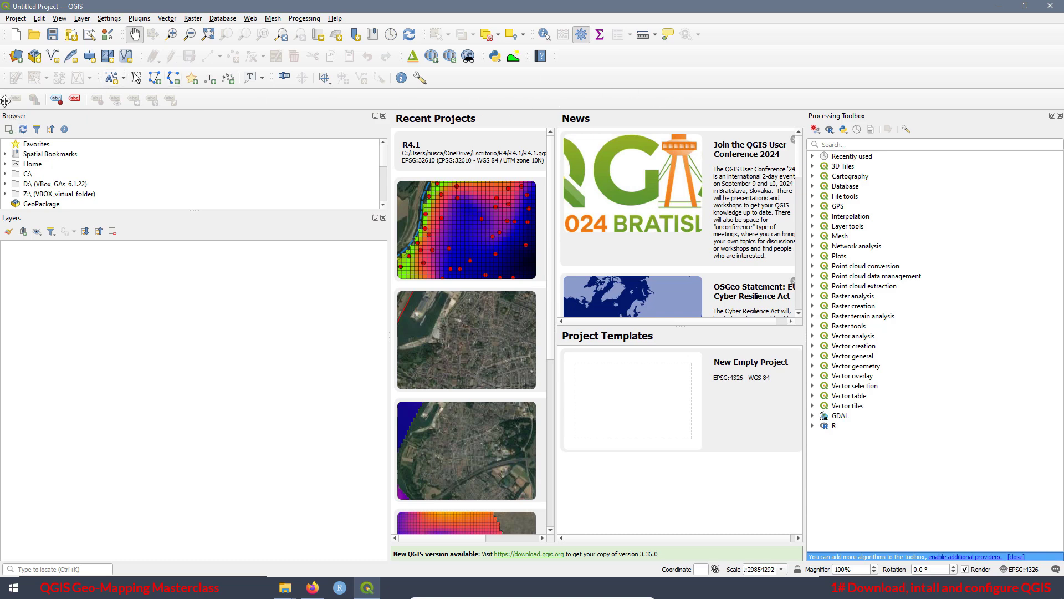
pyautogui.moveTo(3, 102); pyautogui.dragTo(380, 57)
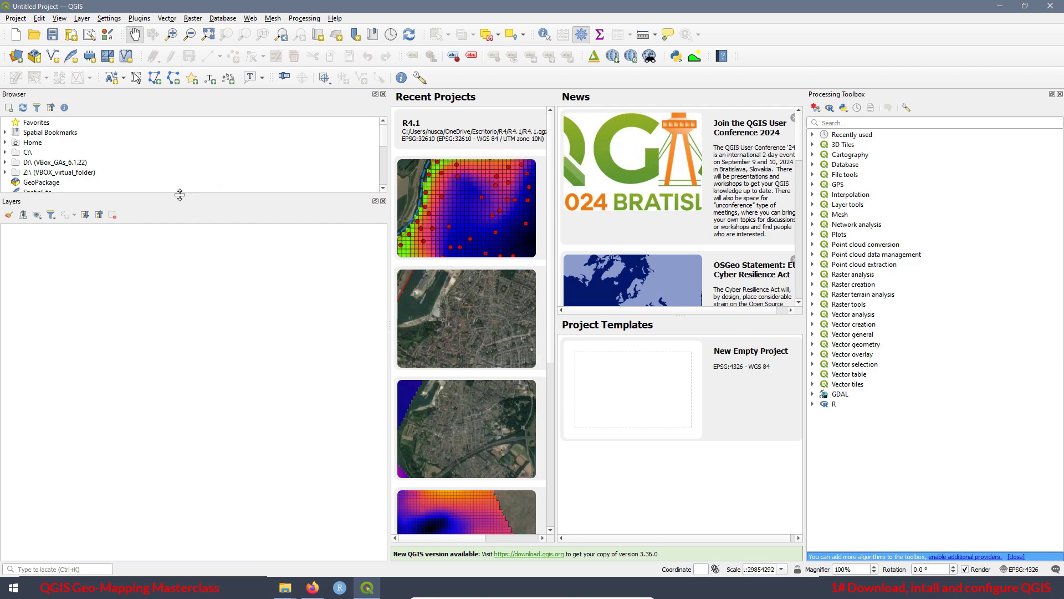
pyautogui.moveTo(198, 195); pyautogui.dragTo(177, 251)
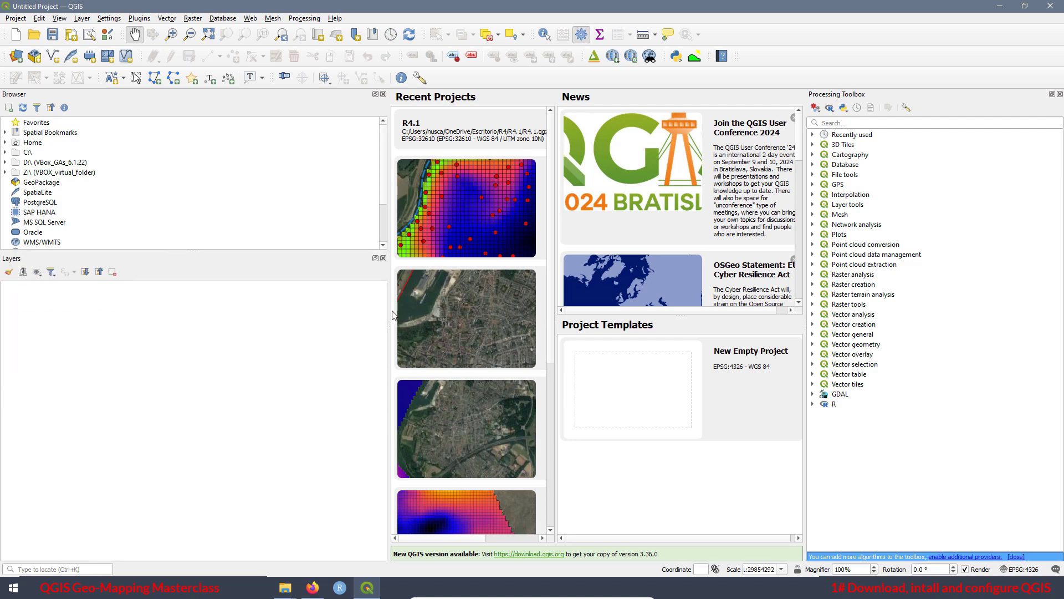
pyautogui.moveTo(387, 304); pyautogui.dragTo(159, 270)
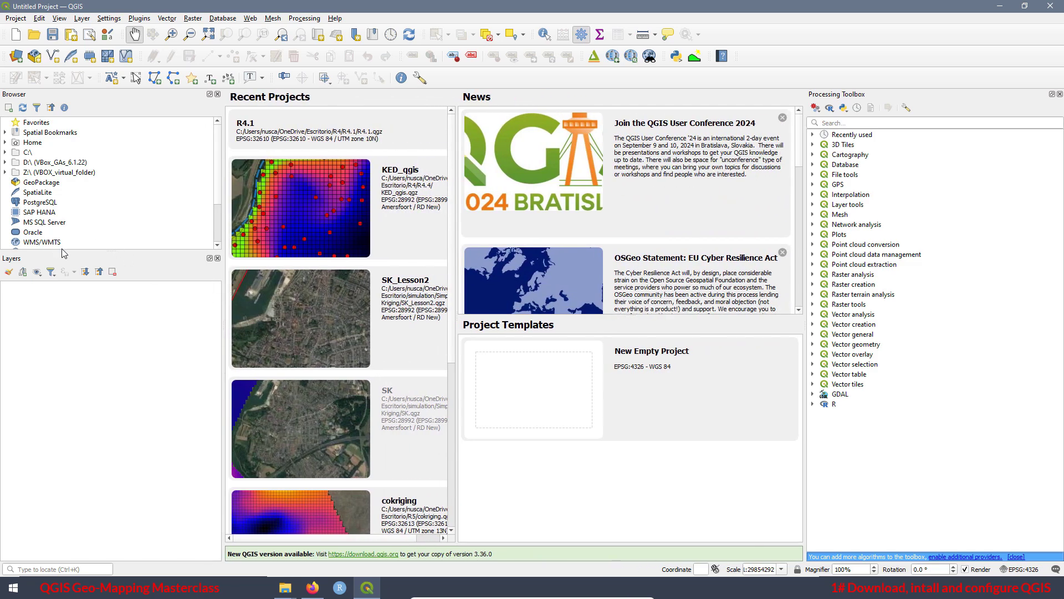
pyautogui.moveTo(84, 250)
pyautogui.mouseDown()
pyautogui.moveTo(87, 360)
pyautogui.moveTo(103, 250)
pyautogui.mouseUp()
# - Show the Results Viewer panel under the Processing Toolbox, giving the toolbox most of the height
pyautogui.rightClick(776, 36)
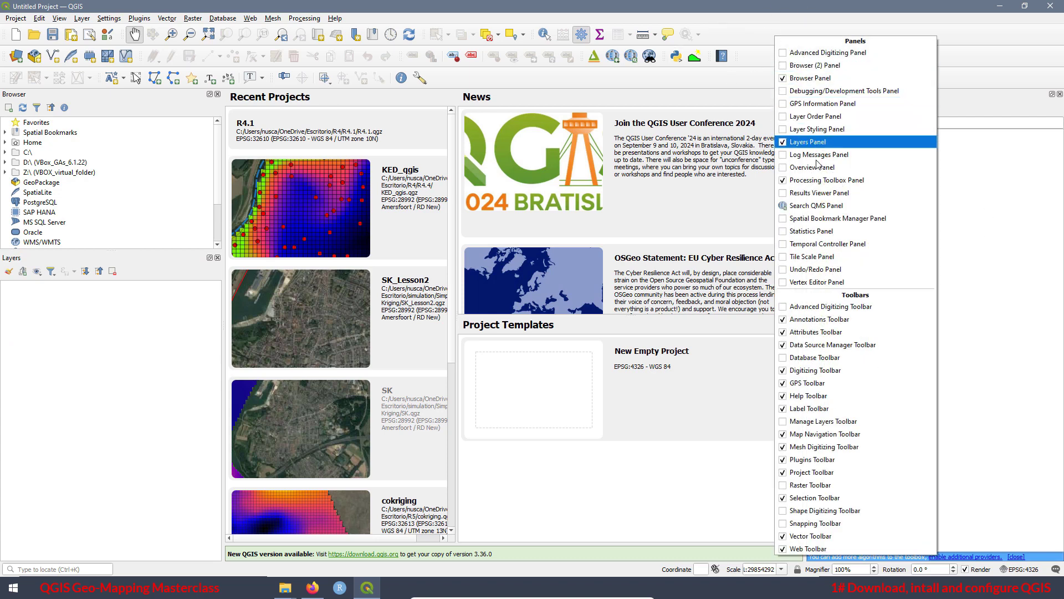
pyautogui.click(787, 192)
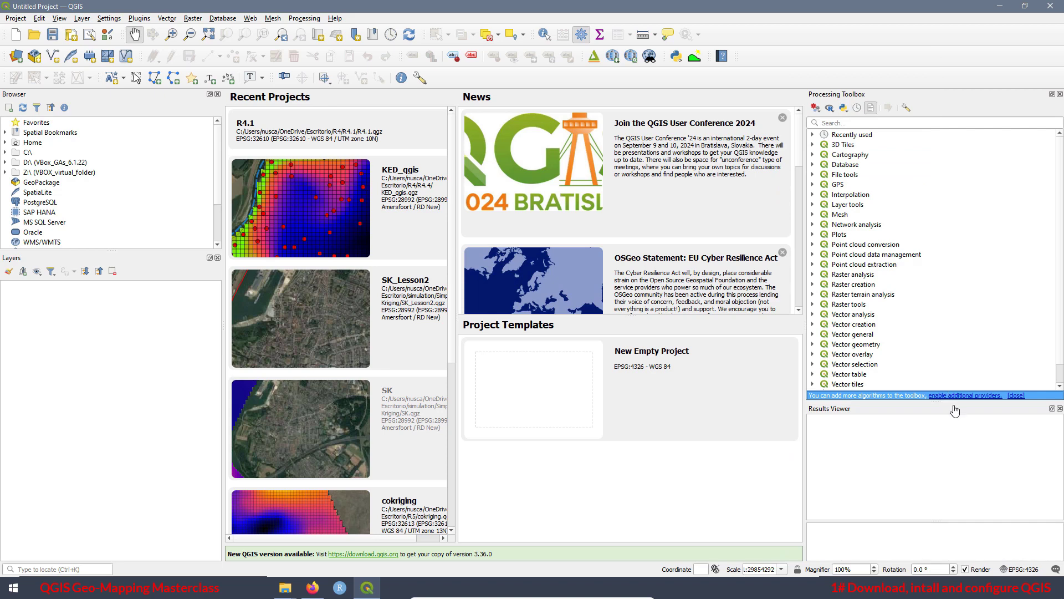
pyautogui.moveTo(951, 258); pyautogui.dragTo(951, 378)
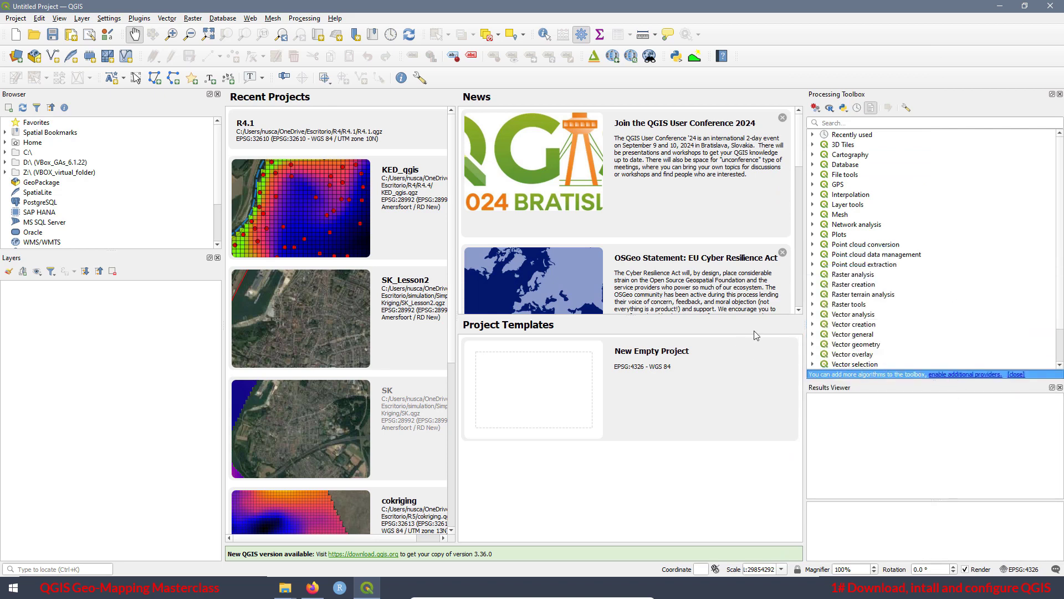
pyautogui.moveTo(805, 326)
pyautogui.mouseDown()
pyautogui.moveTo(869, 321)
pyautogui.moveTo(811, 314)
pyautogui.mouseUp()
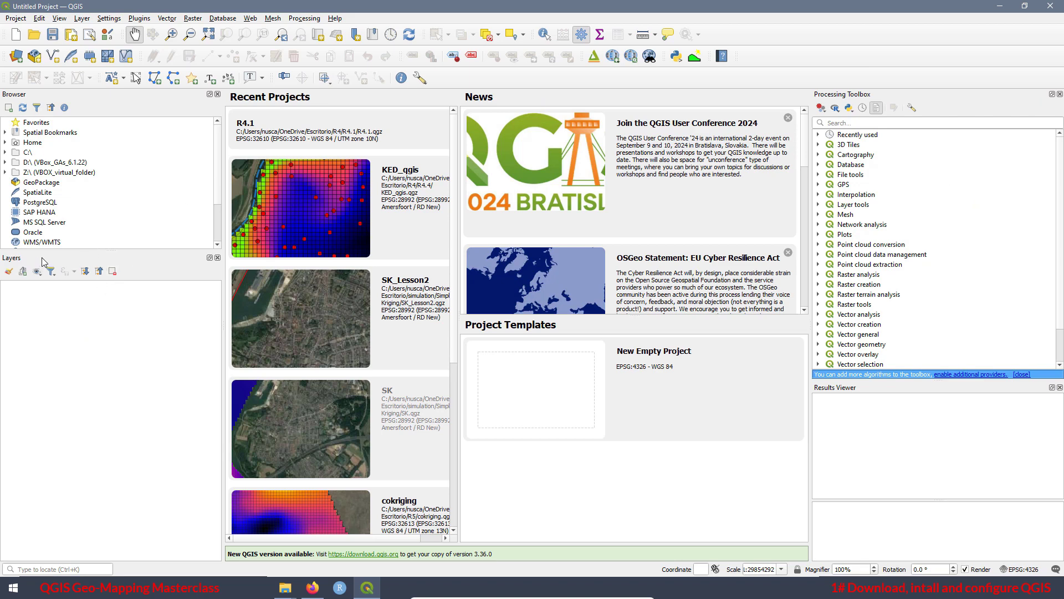
# - Float the Layers panel and dock it on the right above the Processing Toolbox
pyautogui.moveTo(44, 261); pyautogui.dragTo(902, 125)
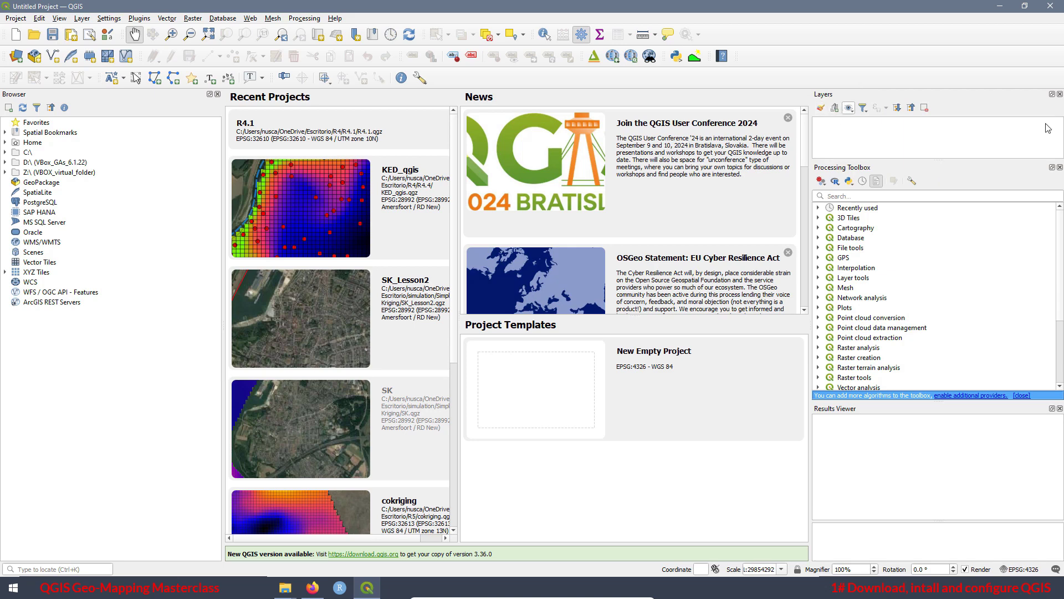
pyautogui.click(1053, 95)
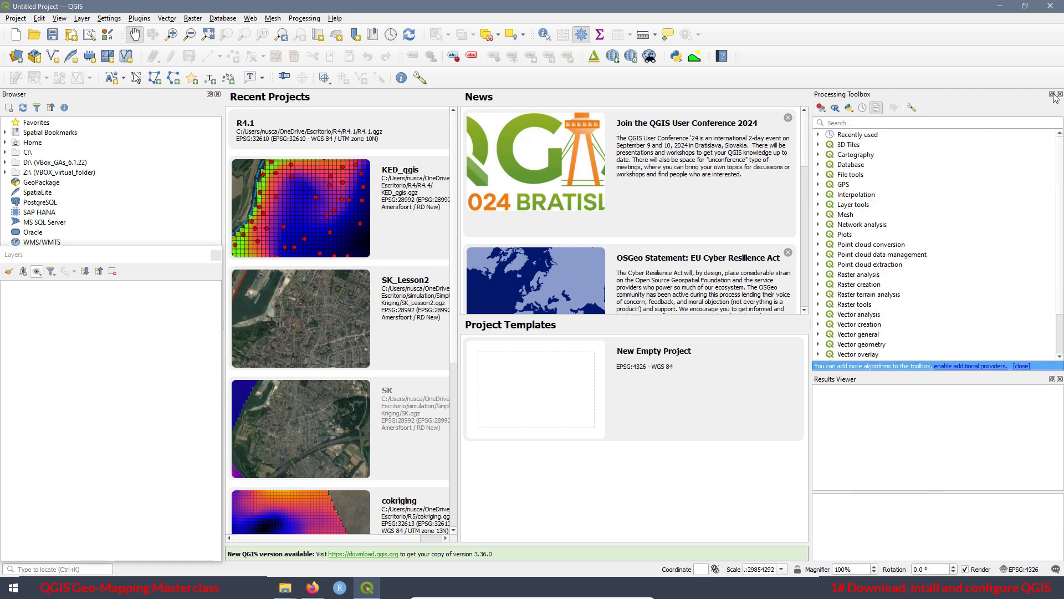
pyautogui.moveTo(146, 262); pyautogui.dragTo(707, 156)
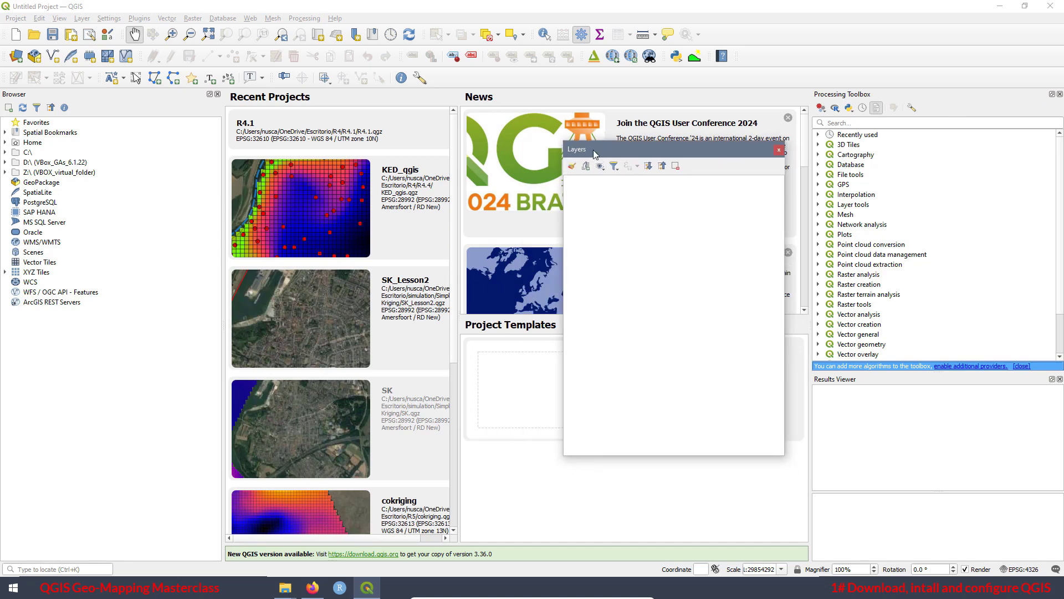
pyautogui.moveTo(595, 153); pyautogui.dragTo(859, 108)
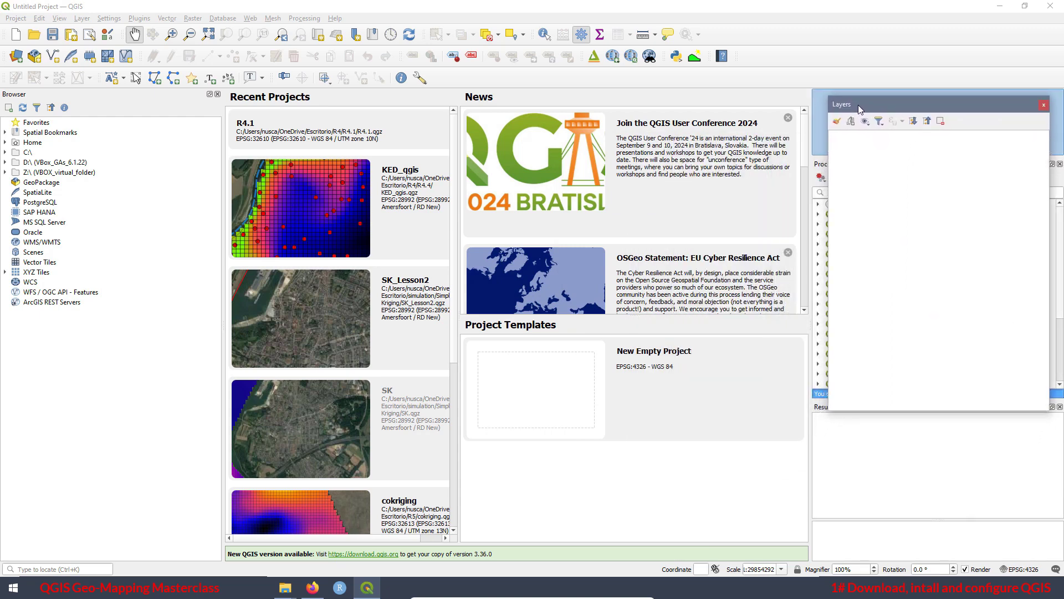
pyautogui.moveTo(834, 150); pyautogui.dragTo(832, 149)
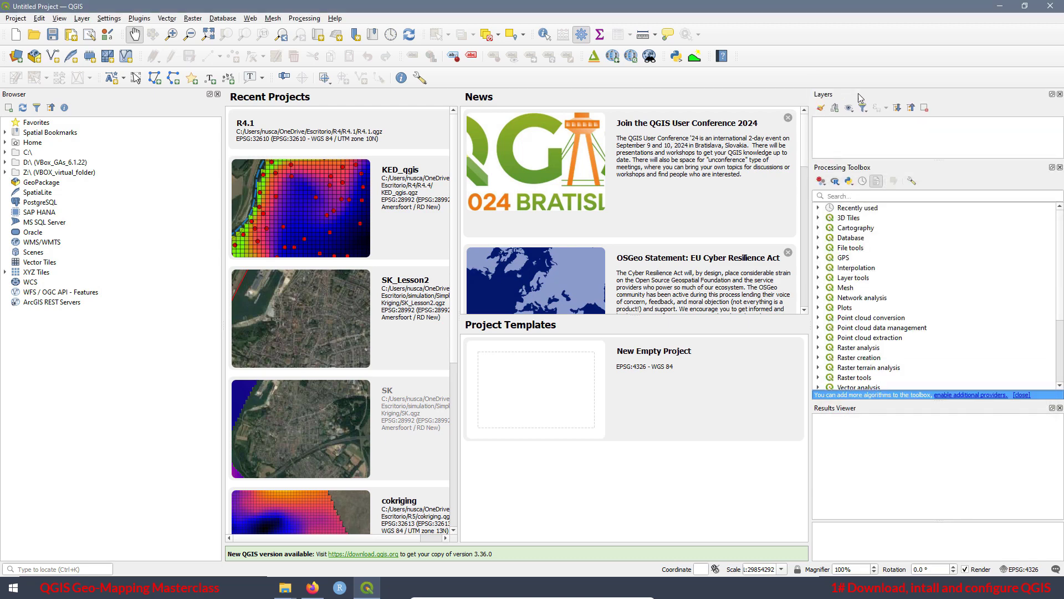
# - Stack the Layers panel with the Browser panel on the left, then float it again and reposition it
pyautogui.moveTo(860, 98); pyautogui.dragTo(47, 350)
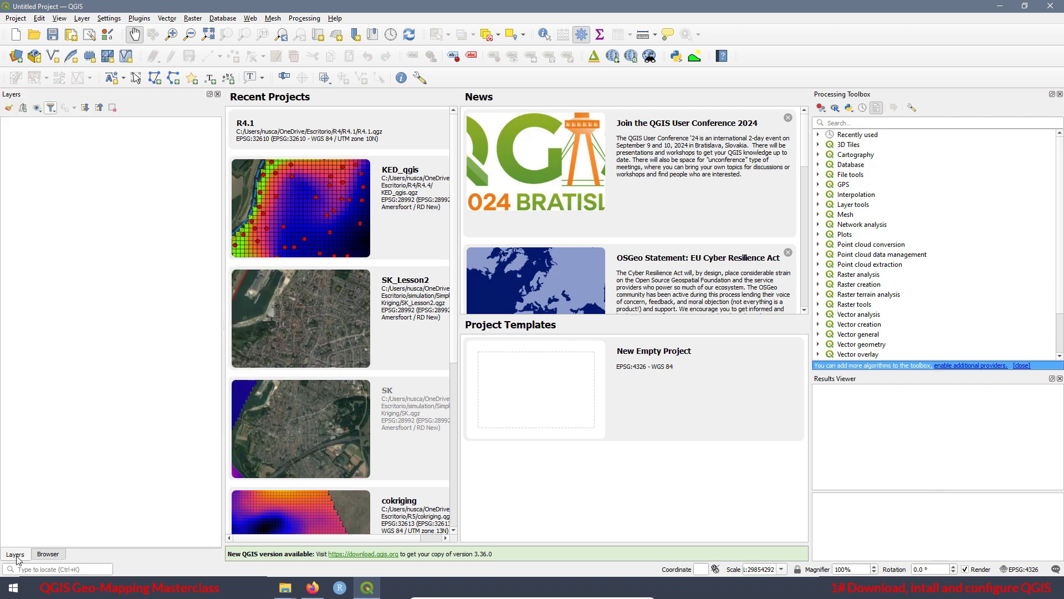
pyautogui.click(48, 555)
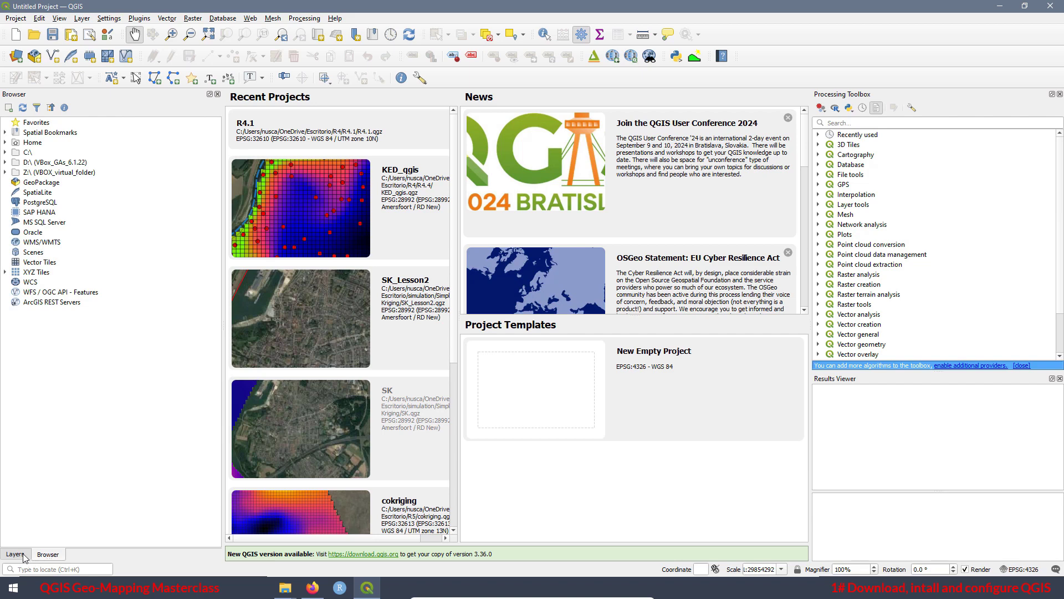
pyautogui.click(22, 557)
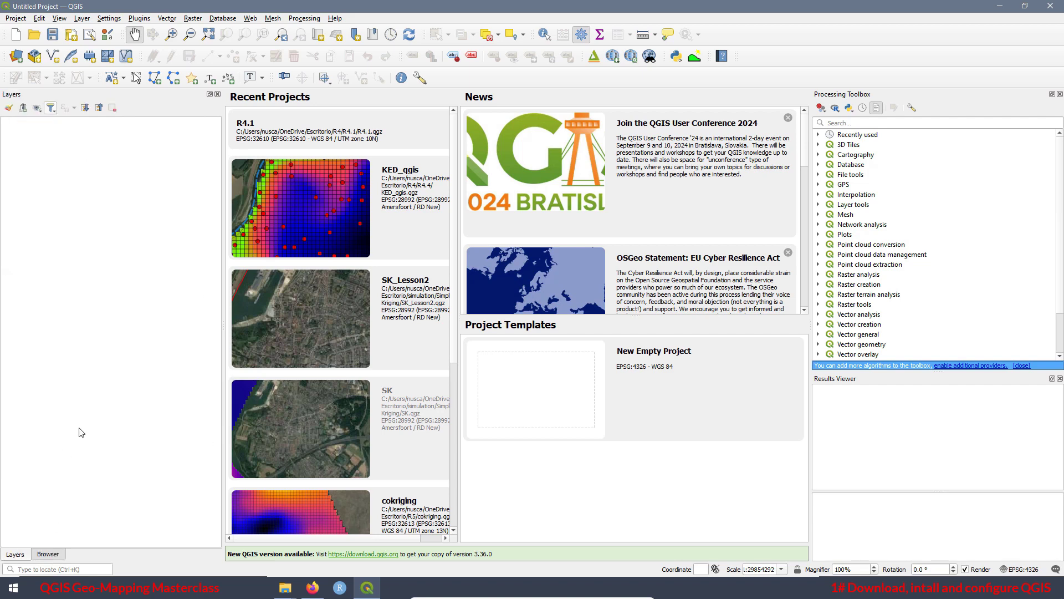
pyautogui.click(209, 94)
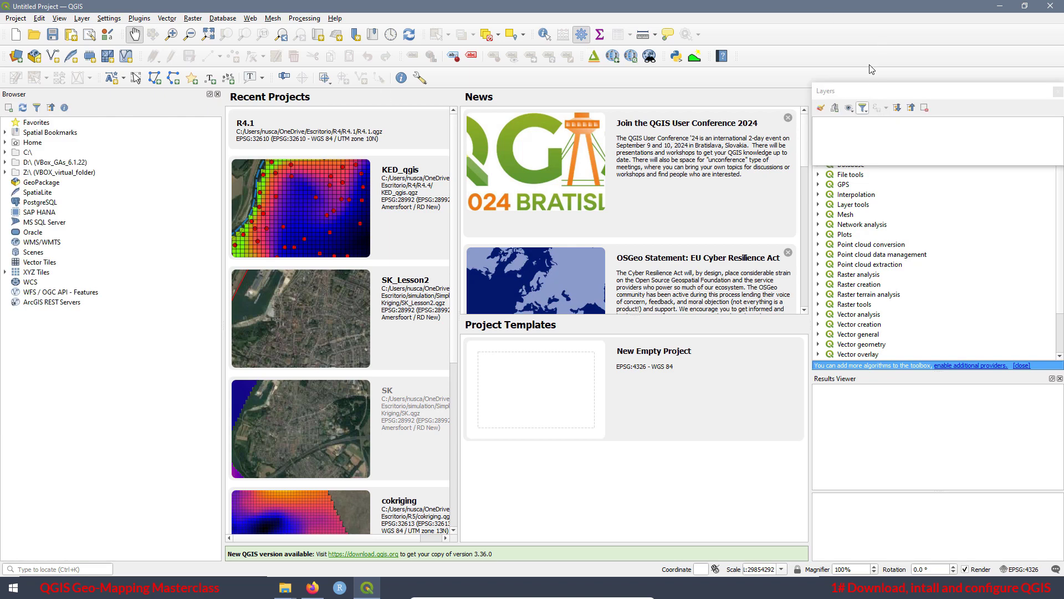
pyautogui.moveTo(882, 97); pyautogui.dragTo(127, 227)
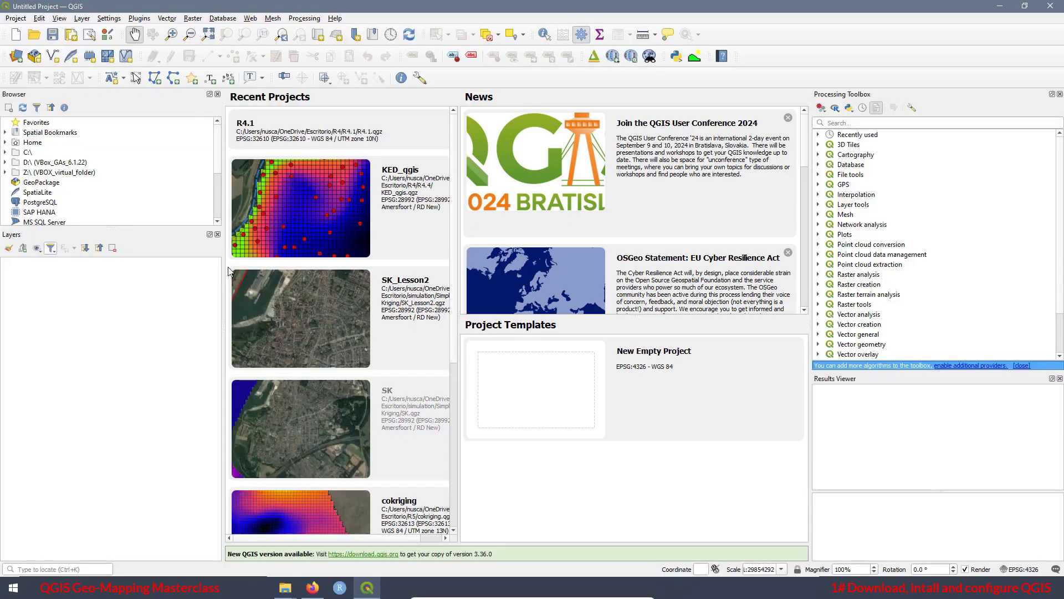
# - Open KED_qgis from Recent Projects, showing its interpolated raster and meuse_dataset points
pyautogui.doubleClick(310, 201)
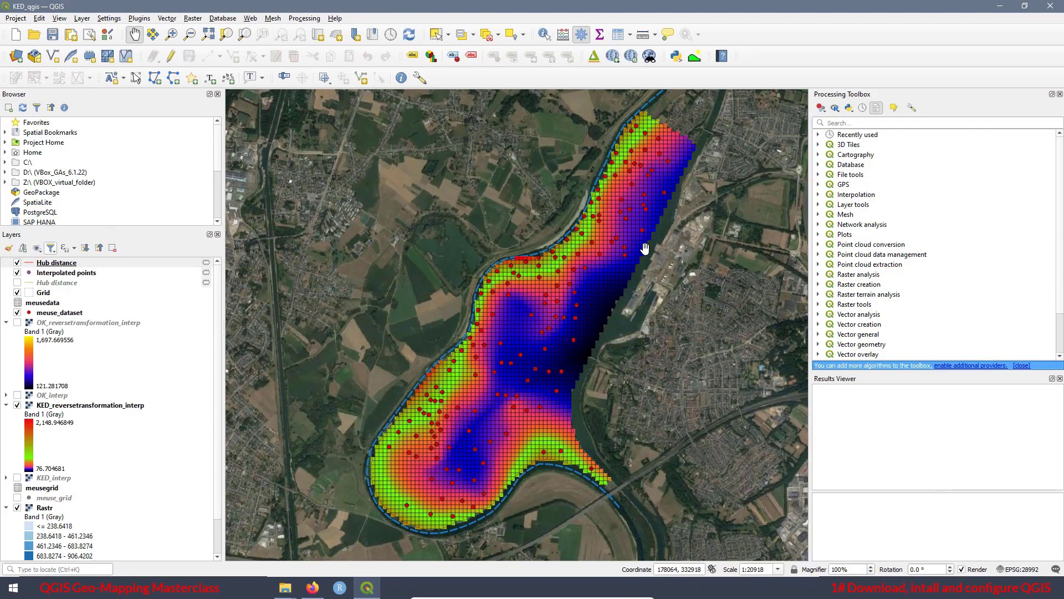
# - Open Settings > Options and resize the window so category names show fully
pyautogui.click(109, 19)
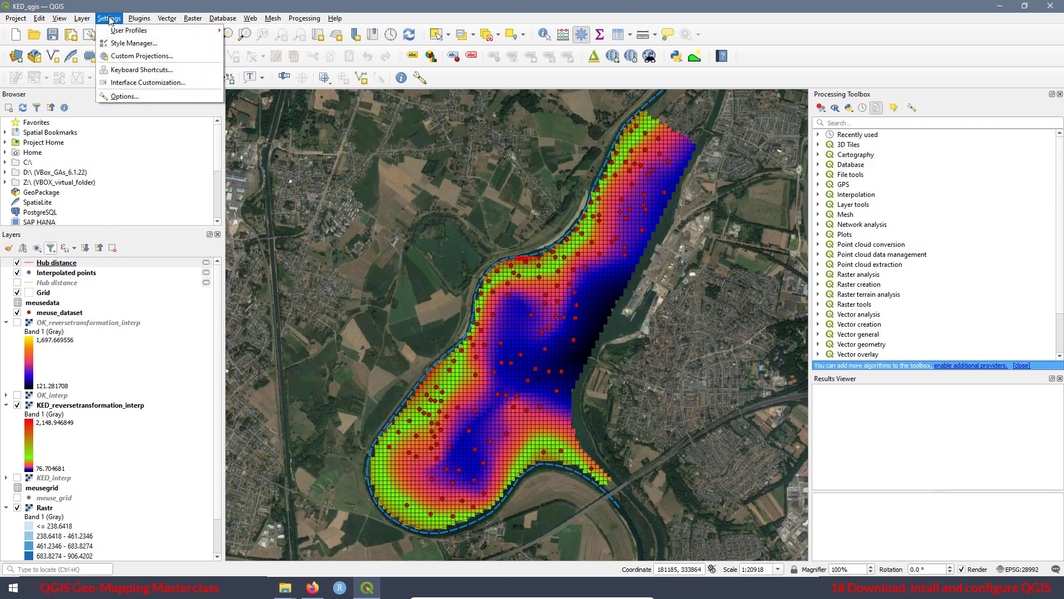
pyautogui.click(119, 98)
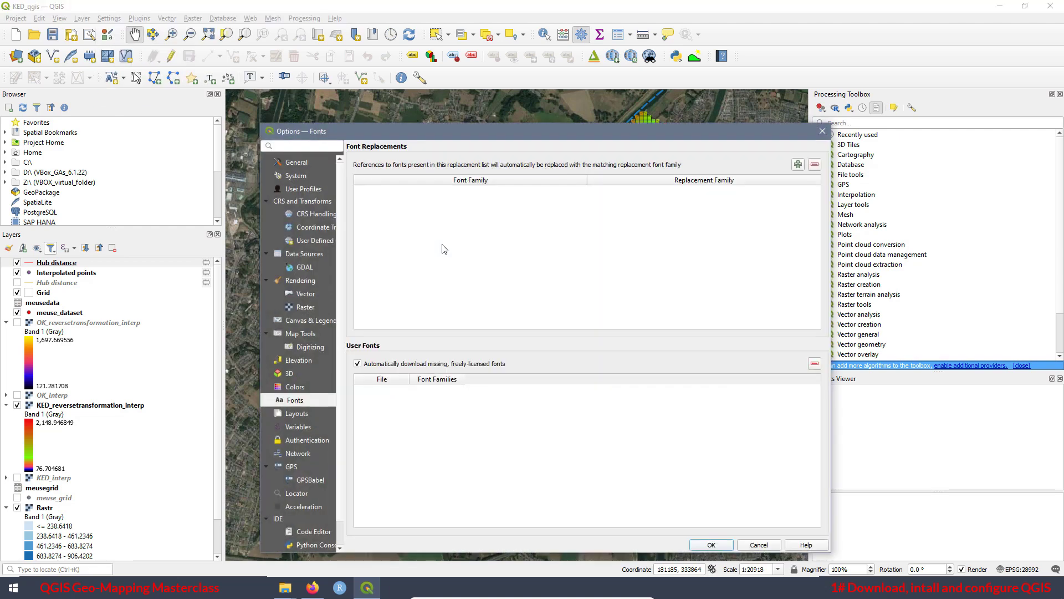
pyautogui.moveTo(397, 136); pyautogui.dragTo(387, 112)
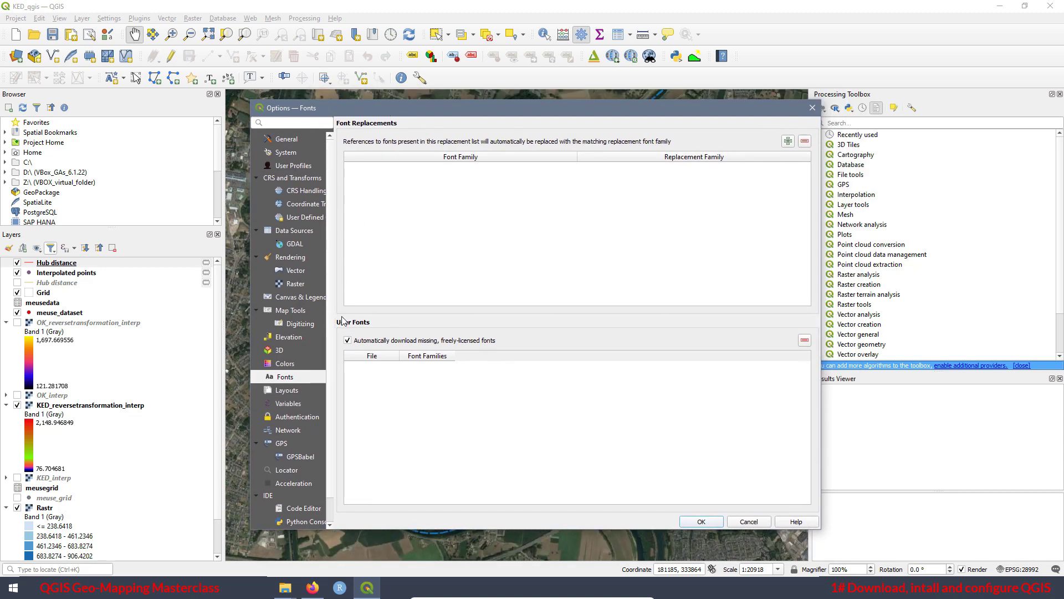
pyautogui.moveTo(335, 319)
pyautogui.mouseDown()
pyautogui.moveTo(509, 319)
pyautogui.moveTo(340, 319)
pyautogui.mouseUp()
pyautogui.moveTo(800, 530); pyautogui.dragTo(809, 323)
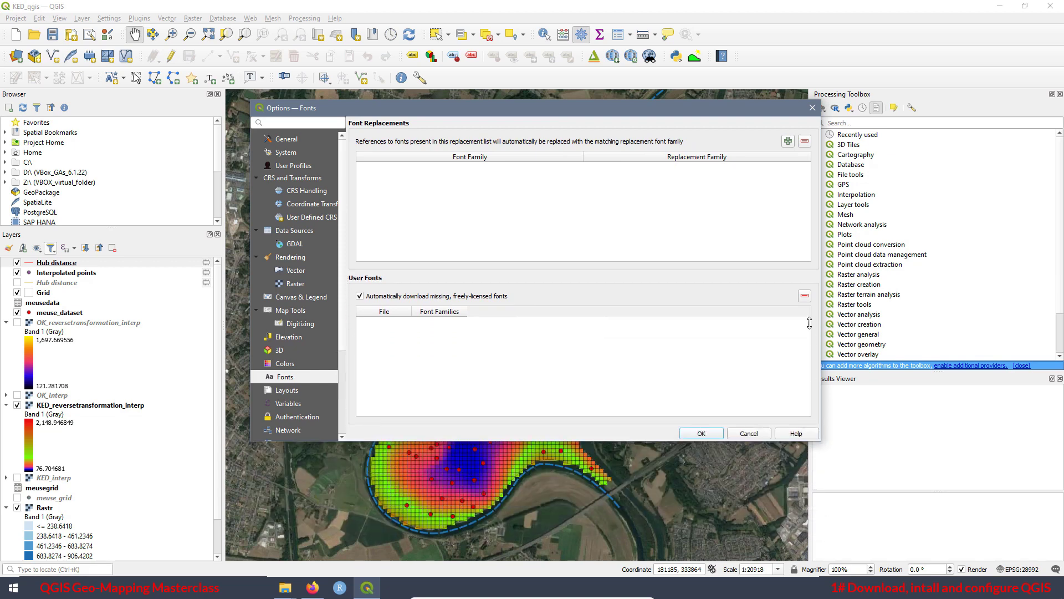
pyautogui.moveTo(782, 396); pyautogui.dragTo(783, 511)
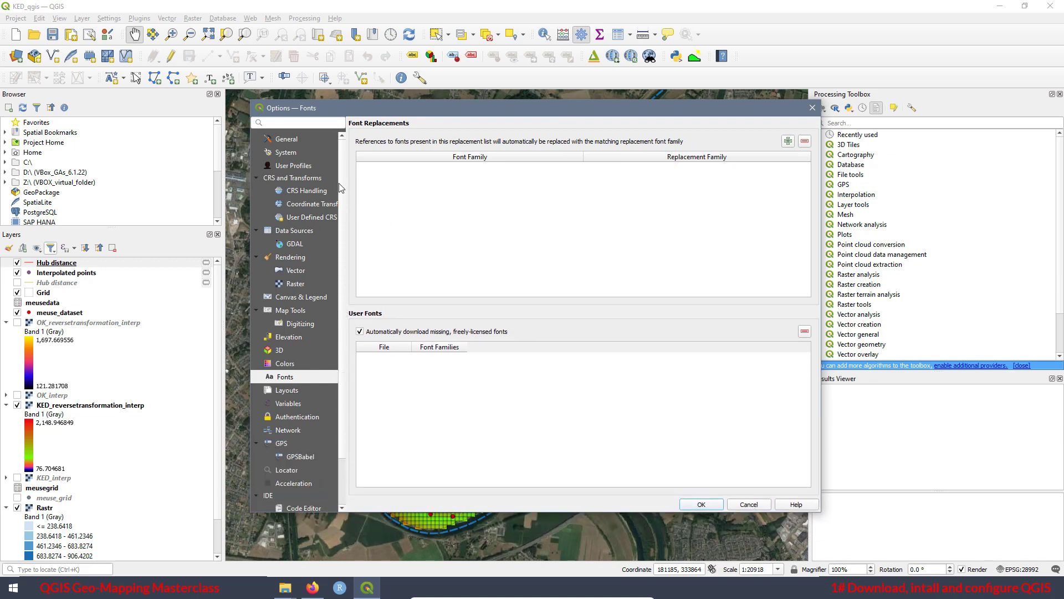
# - On the General page, enable Override System Locale, choose the Night Mapping UI theme, and confirm
pyautogui.click(287, 140)
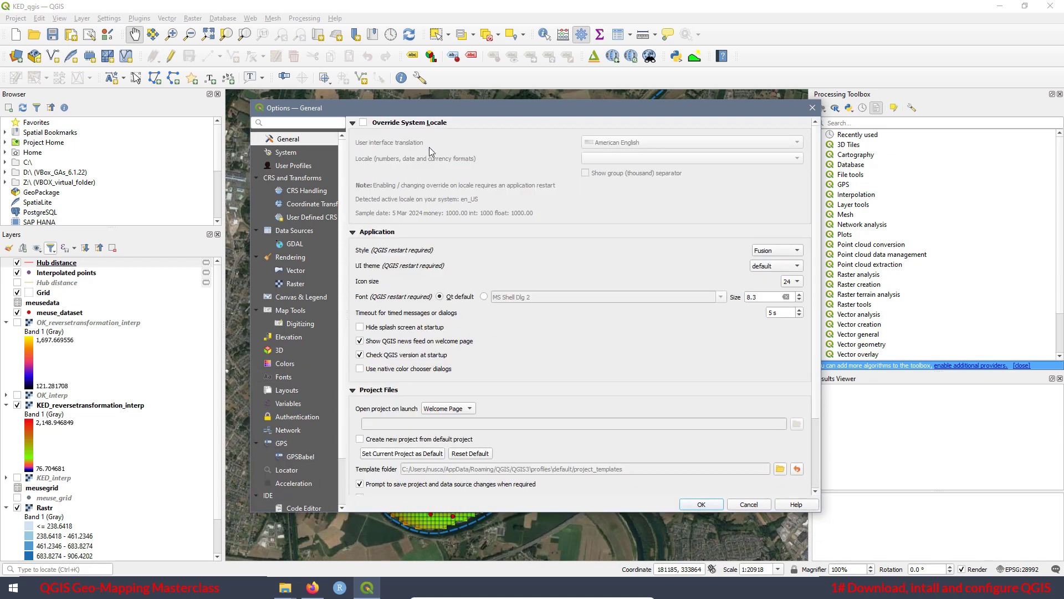
pyautogui.click(363, 122)
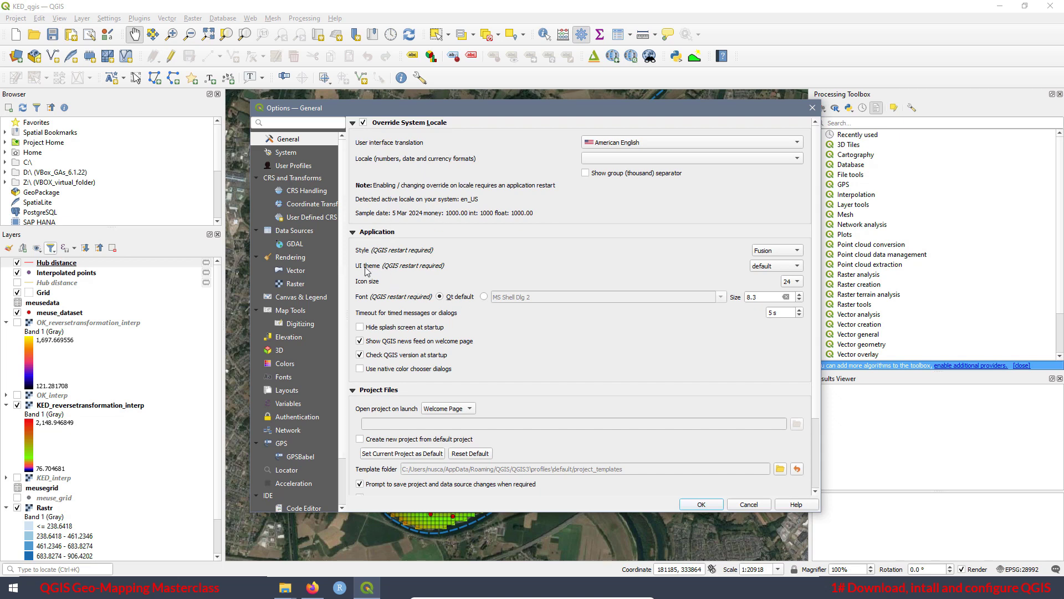
pyautogui.click(768, 268)
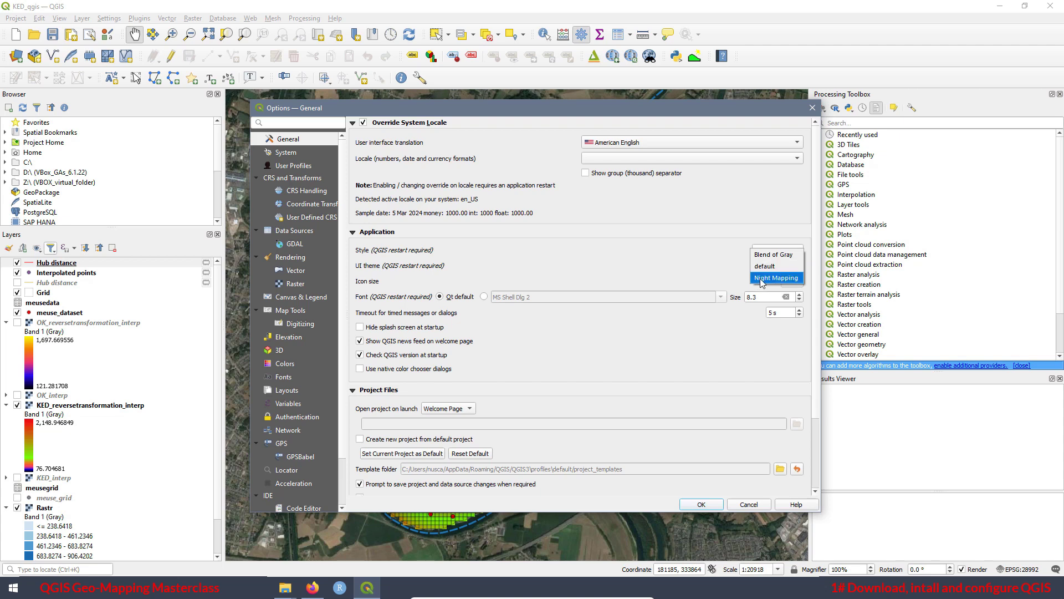
pyautogui.click(762, 282)
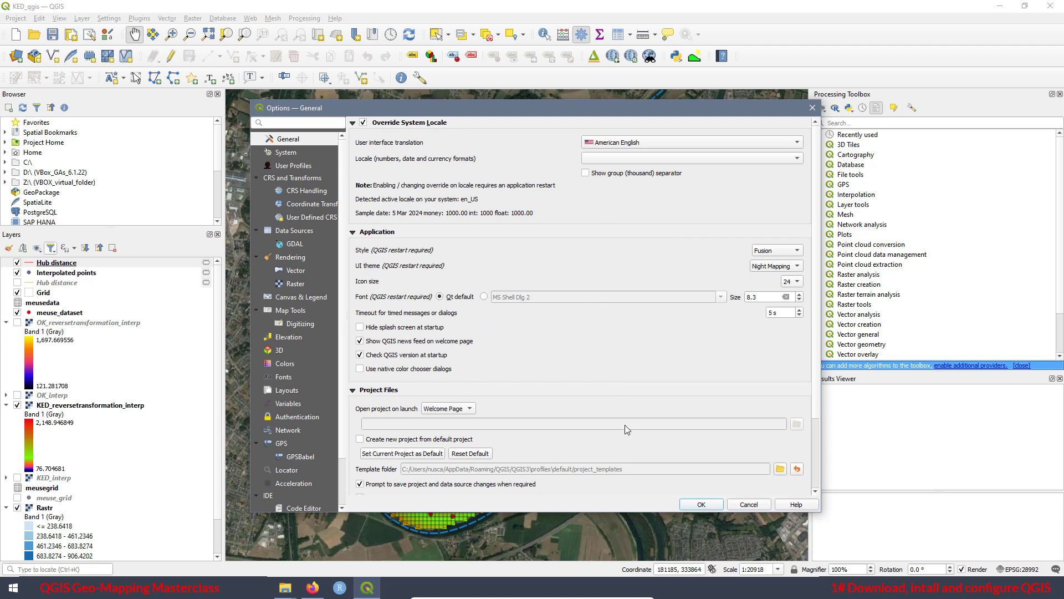
pyautogui.click(702, 505)
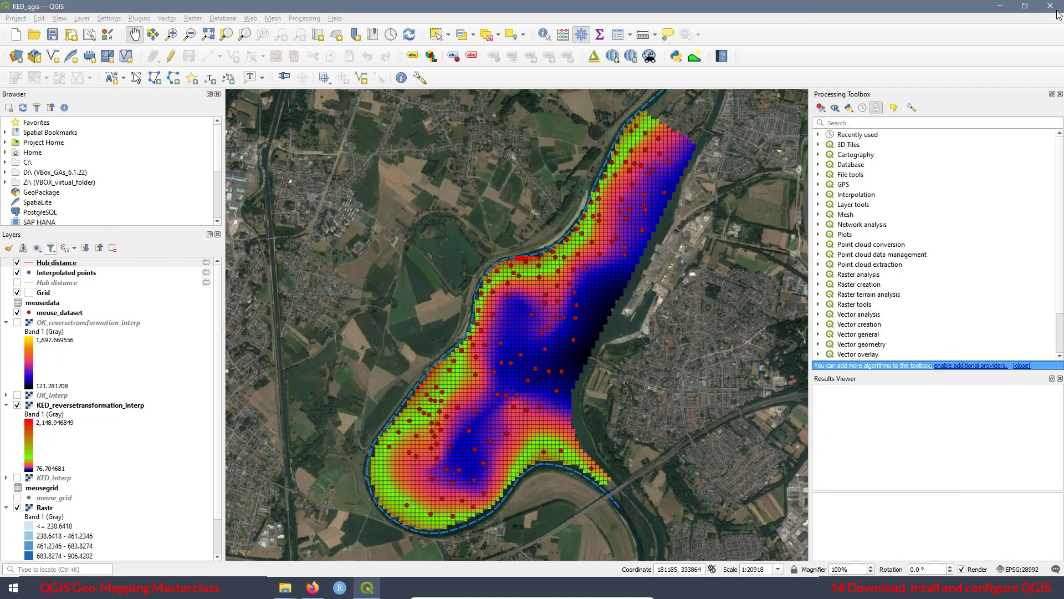
# - Close QGIS and relaunch QGIS Desktop 3.34.4 from the Start menu's QGIS 3.34.4 folder
pyautogui.click(1053, 9)
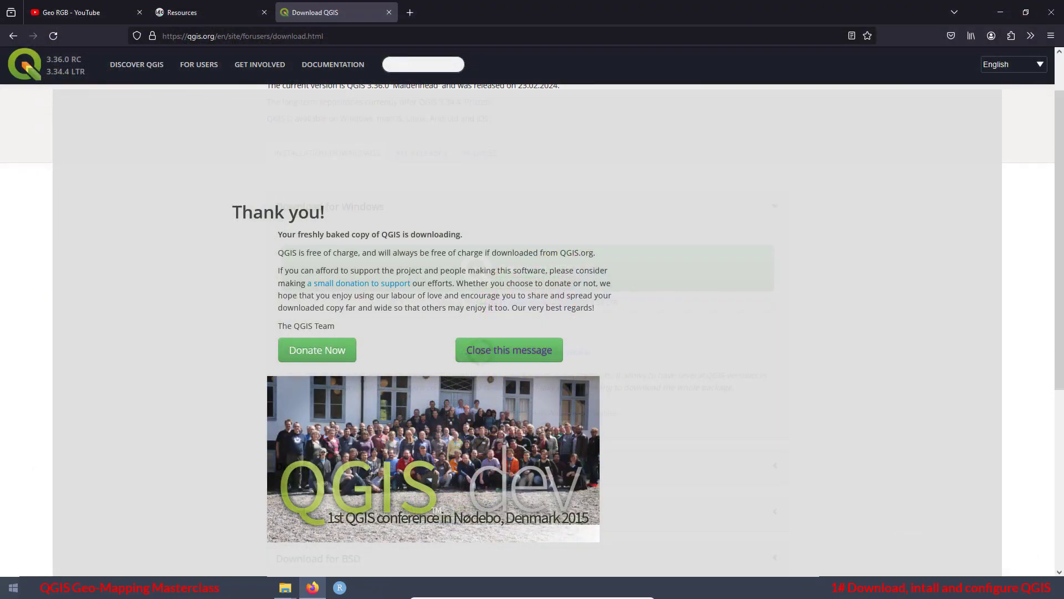
pyautogui.click(5, 585)
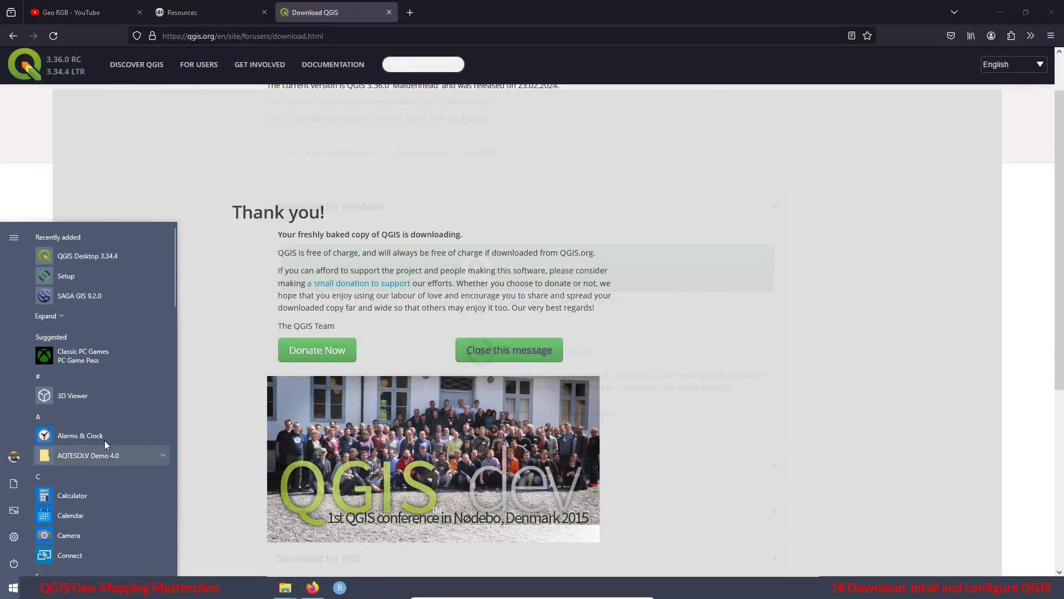
pyautogui.scroll(-2, 104, 440)
pyautogui.scroll(-10, 104, 442)
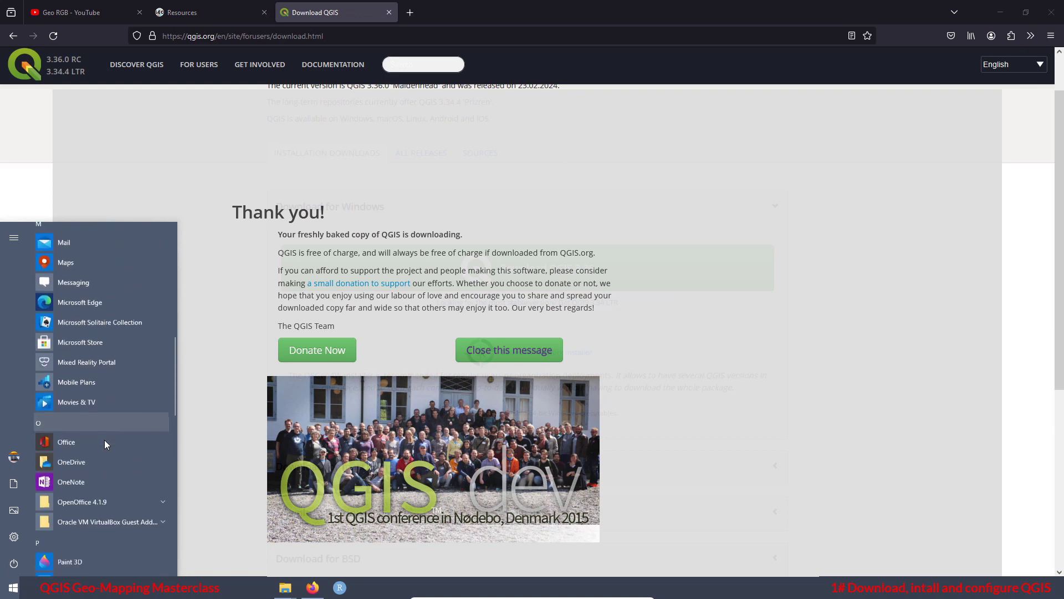
pyautogui.scroll(-2, 104, 441)
pyautogui.click(73, 318)
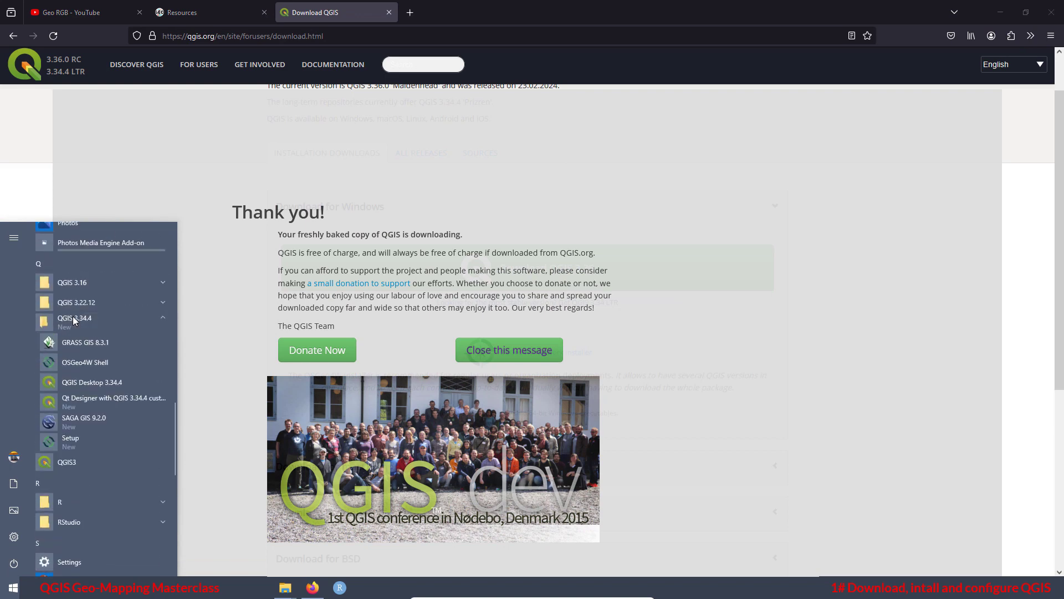
pyautogui.click(89, 382)
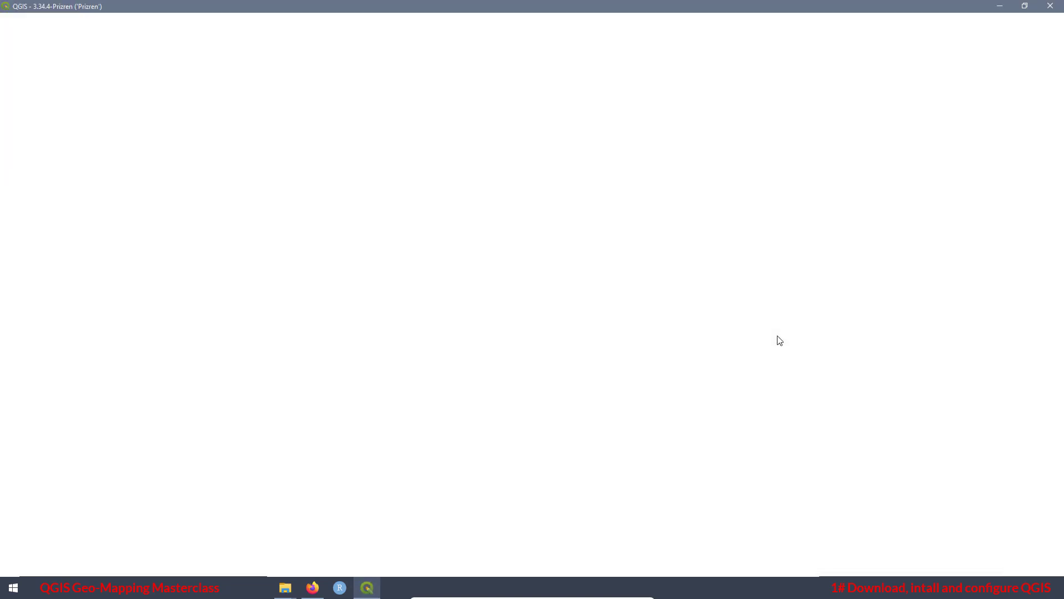